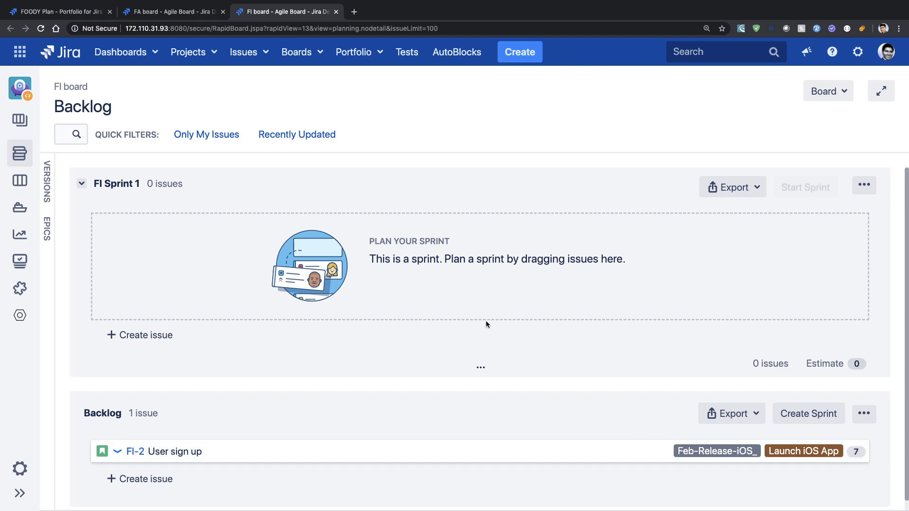
Examine the FA board's backlog and its story point estimates, and return to the FOODY Plan roadmap.
{"action": "key", "text": "ctrl+shift+Tab"}
{"action": "scroll", "coordinate": [488, 329], "scroll_direction": "down", "scroll_amount": 1}
{"action": "left_click_drag", "start_coordinate": [488, 327], "coordinate": [489, 342]}
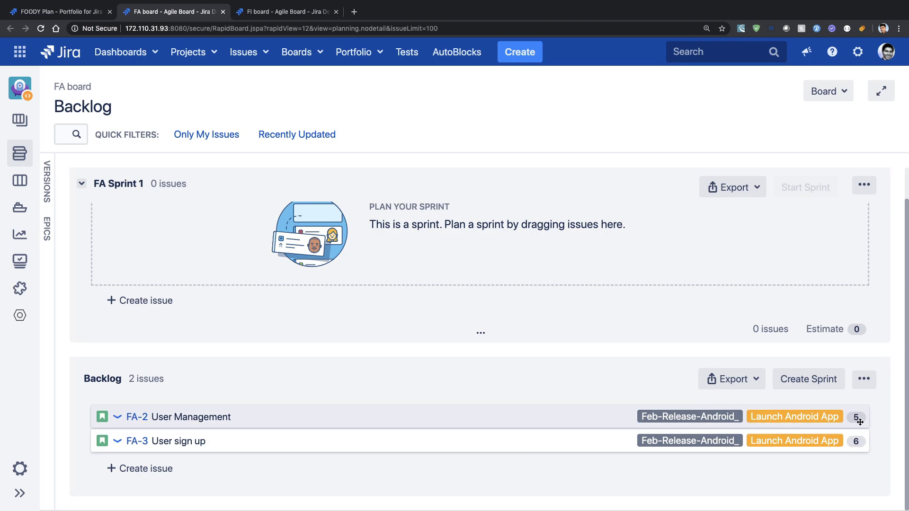
{"action": "key", "text": "ctrl+shift+Tab"}
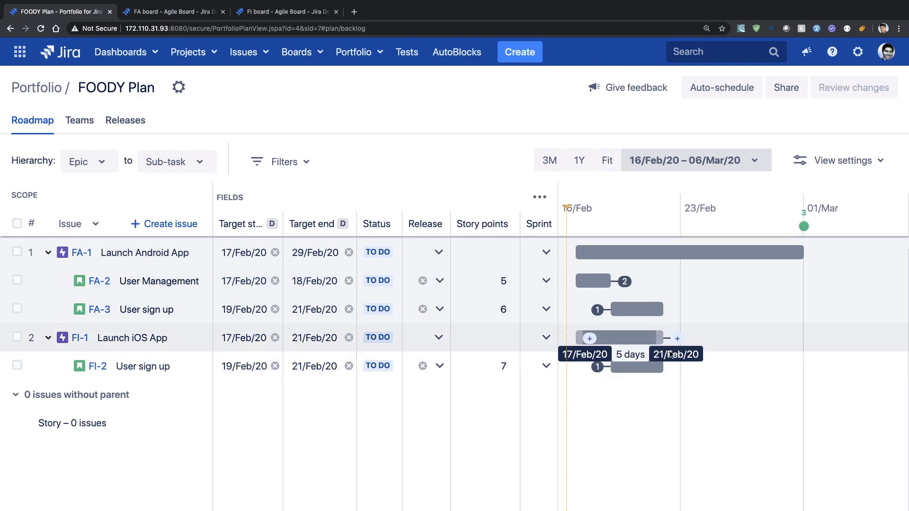
Try moving the FA-3 User sign up bar one day earlier, to 18/Feb/20–20/Feb/20, and move it back.
{"action": "left_click_drag", "start_coordinate": [641, 309], "coordinate": [623, 310]}
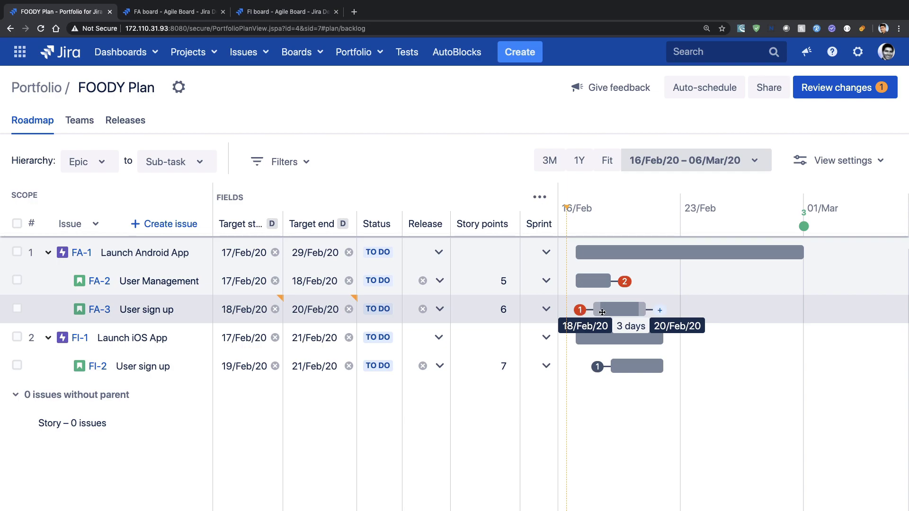
{"action": "mouse_move", "coordinate": [616, 311]}
{"action": "left_mouse_down"}
{"action": "mouse_move", "coordinate": [670, 310]}
{"action": "mouse_move", "coordinate": [631, 311]}
{"action": "left_mouse_up"}
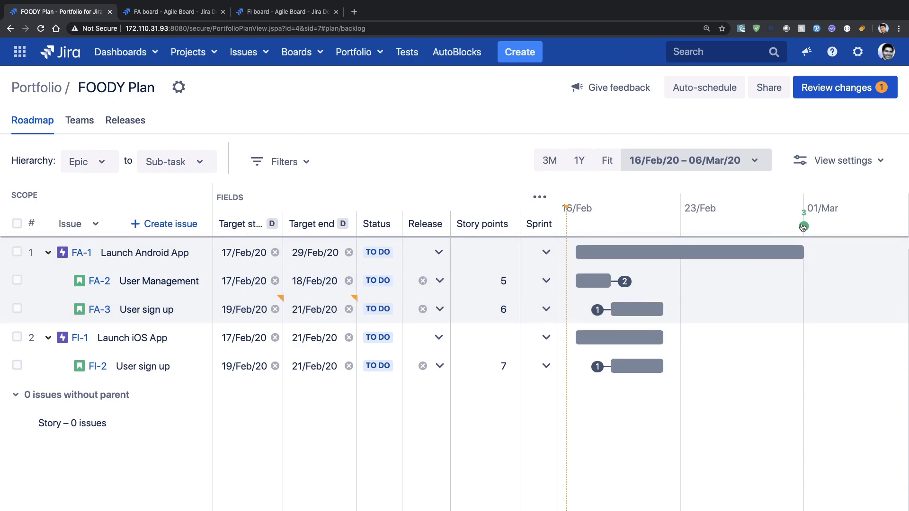
Inspect the releases marked on the roadmap for 29/Feb/20 and review the plan's cross-project and project releases.
{"action": "left_click", "coordinate": [803, 226]}
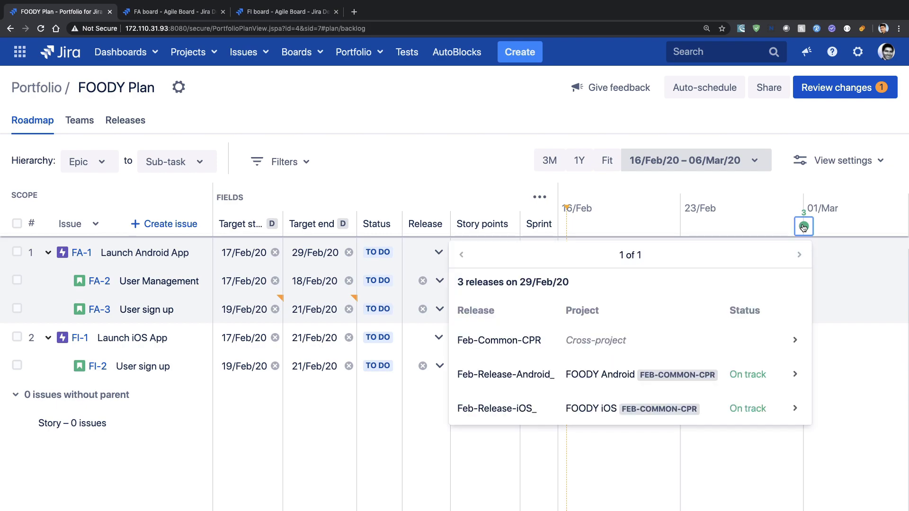
{"action": "left_click", "coordinate": [224, 130]}
{"action": "left_click", "coordinate": [120, 119]}
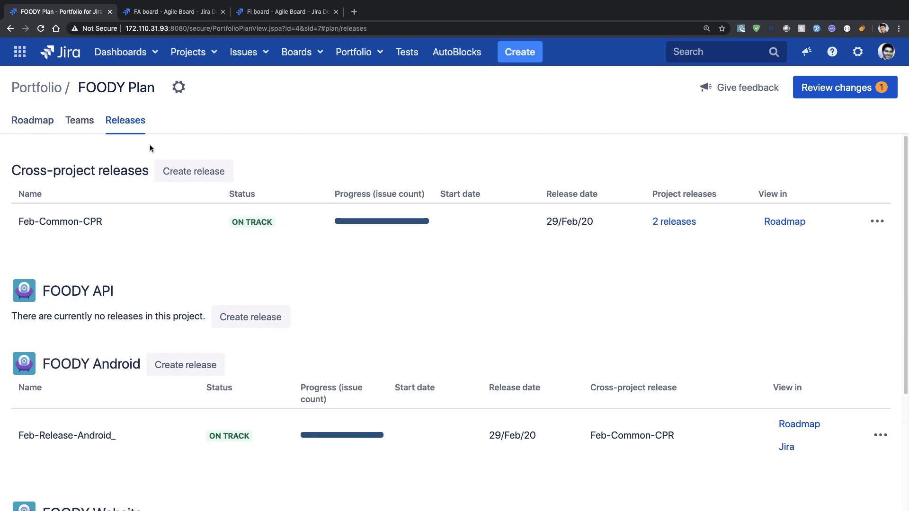
{"action": "scroll", "coordinate": [424, 345], "scroll_direction": "down", "scroll_amount": 4}
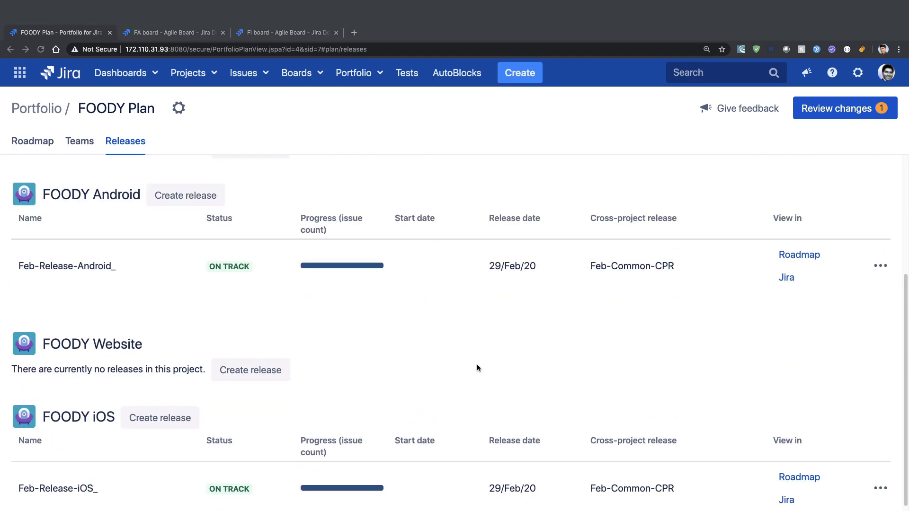
{"action": "scroll", "coordinate": [477, 368], "scroll_direction": "up", "scroll_amount": 3}
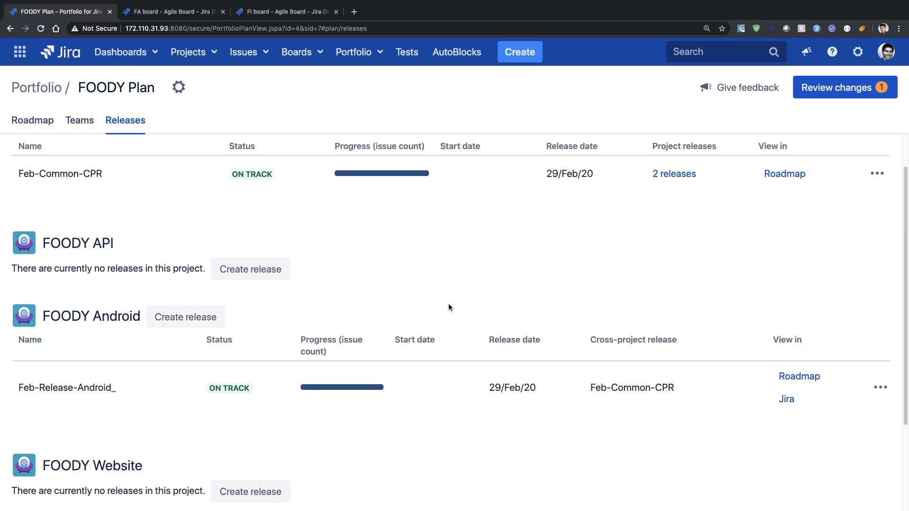
{"action": "scroll", "coordinate": [449, 308], "scroll_direction": "down", "scroll_amount": 2}
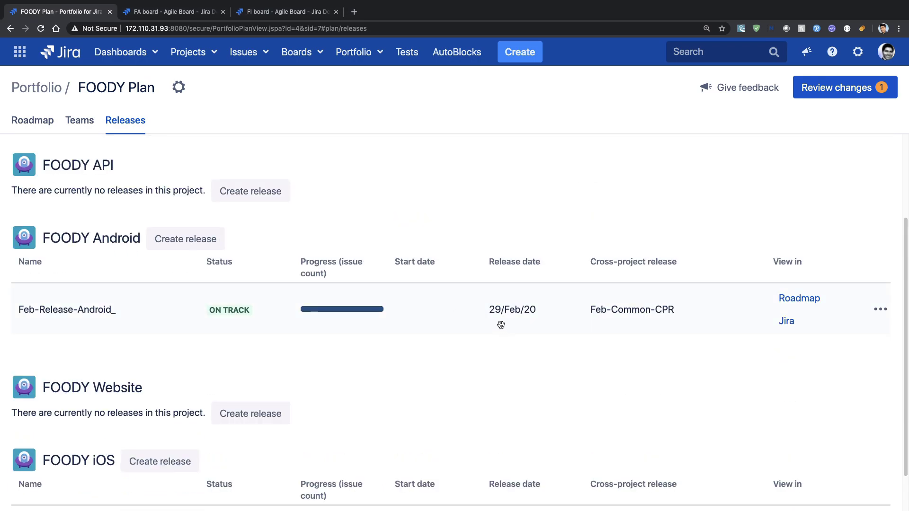
{"action": "scroll", "coordinate": [500, 324], "scroll_direction": "down", "scroll_amount": 2}
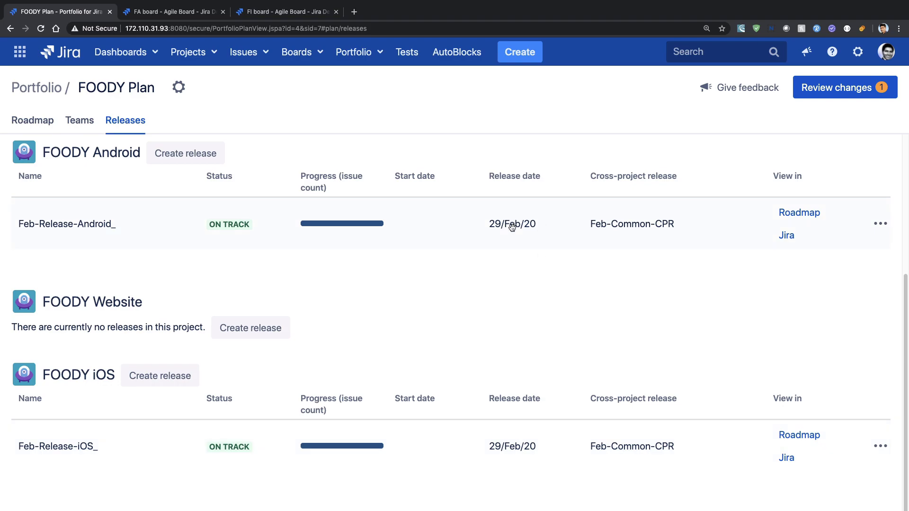
{"action": "scroll", "coordinate": [513, 229], "scroll_direction": "up", "scroll_amount": 5}
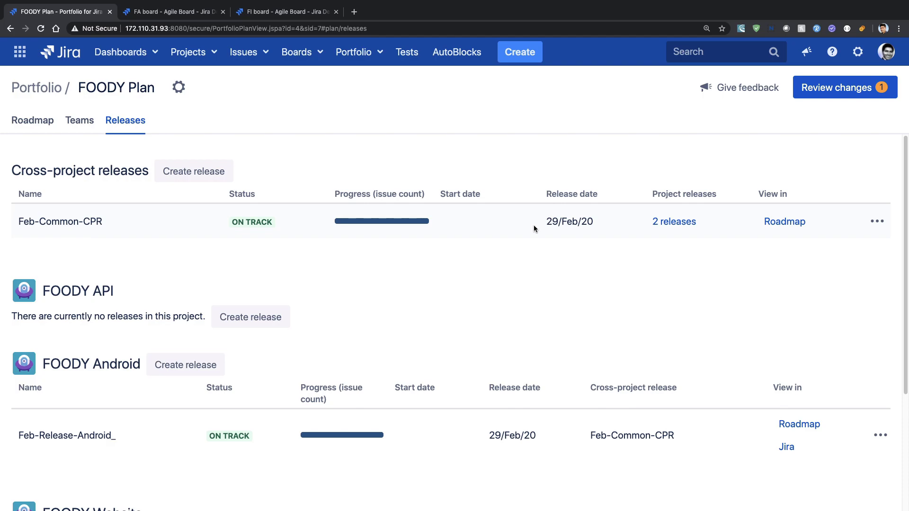
Set the release date of Feb-Release-Android_ to "After all issues are completed" and save the release.
{"action": "scroll", "coordinate": [620, 300], "scroll_direction": "down", "scroll_amount": 2}
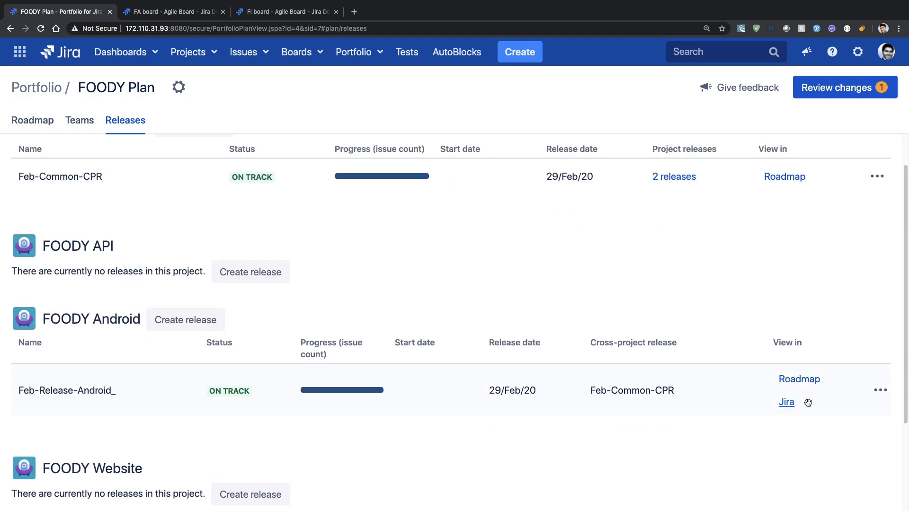
{"action": "left_click", "coordinate": [878, 396]}
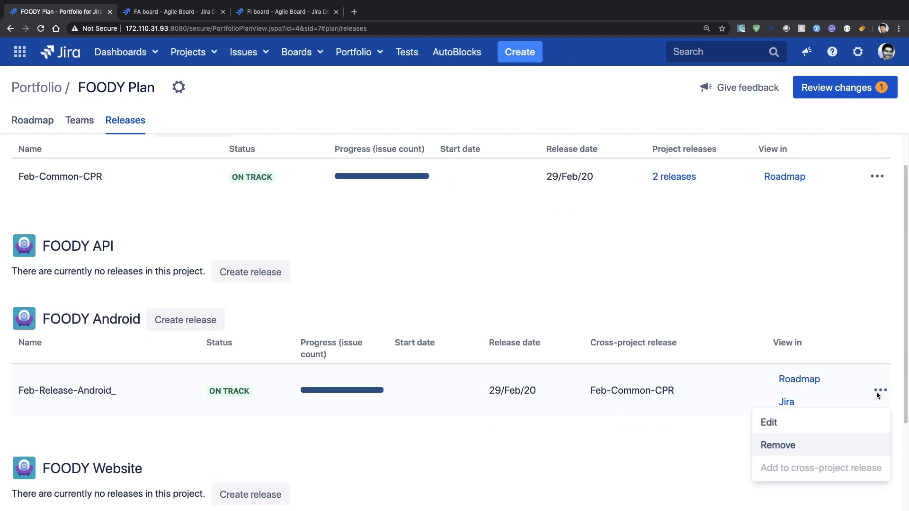
{"action": "left_click", "coordinate": [792, 425]}
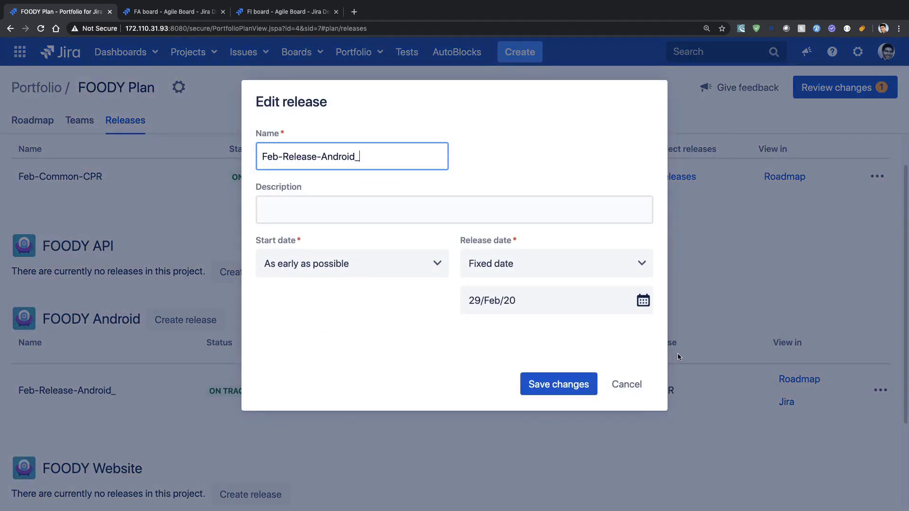
{"action": "left_click", "coordinate": [636, 266]}
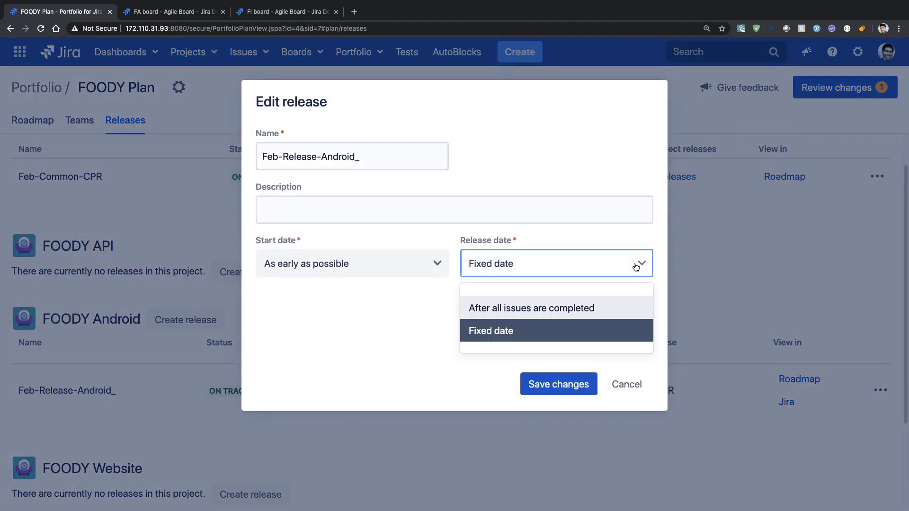
{"action": "left_click", "coordinate": [550, 311]}
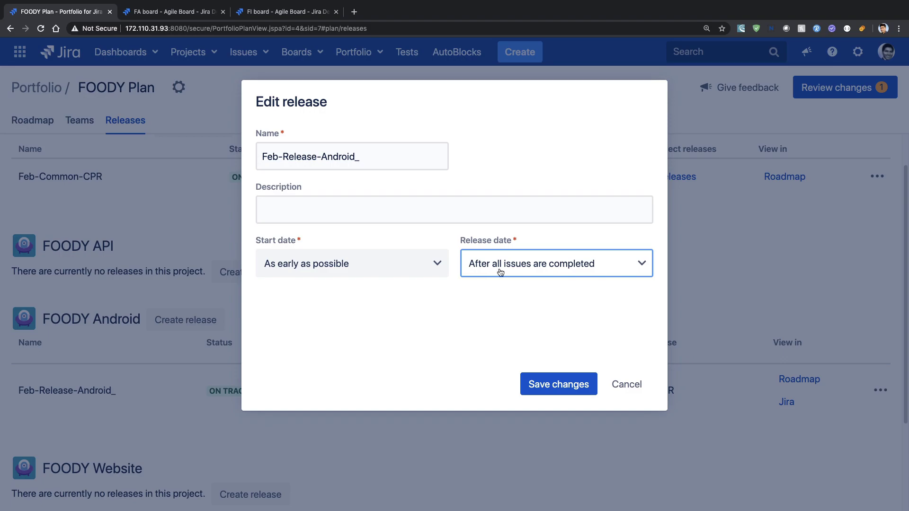
{"action": "left_click", "coordinate": [559, 385]}
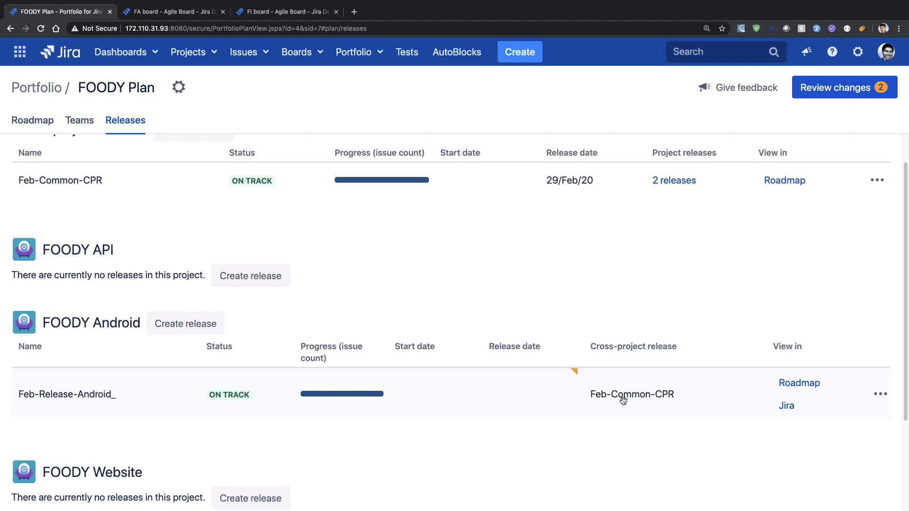
Set the release date of Feb-Release-iOS_ to "After all issues are completed" and save the release.
{"action": "scroll", "coordinate": [623, 402], "scroll_direction": "up", "scroll_amount": 2}
{"action": "scroll", "coordinate": [631, 391], "scroll_direction": "down", "scroll_amount": 5}
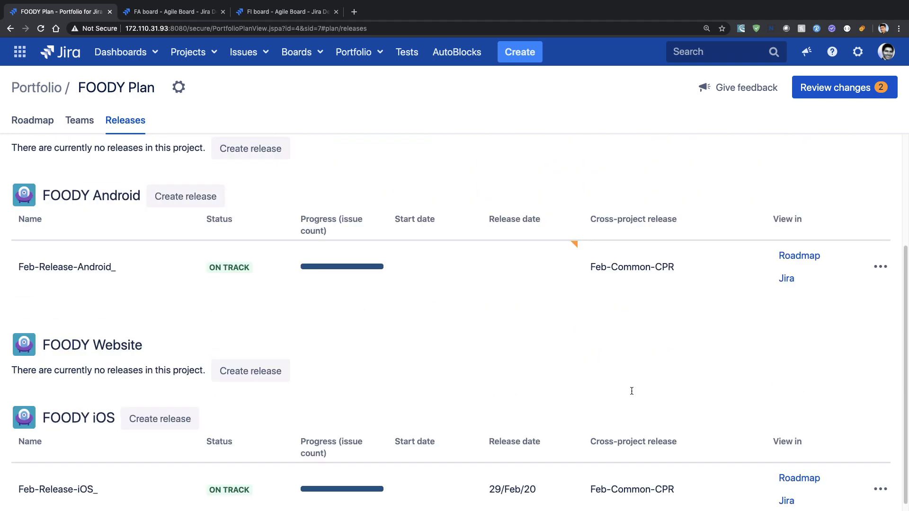
{"action": "left_click", "coordinate": [880, 446]}
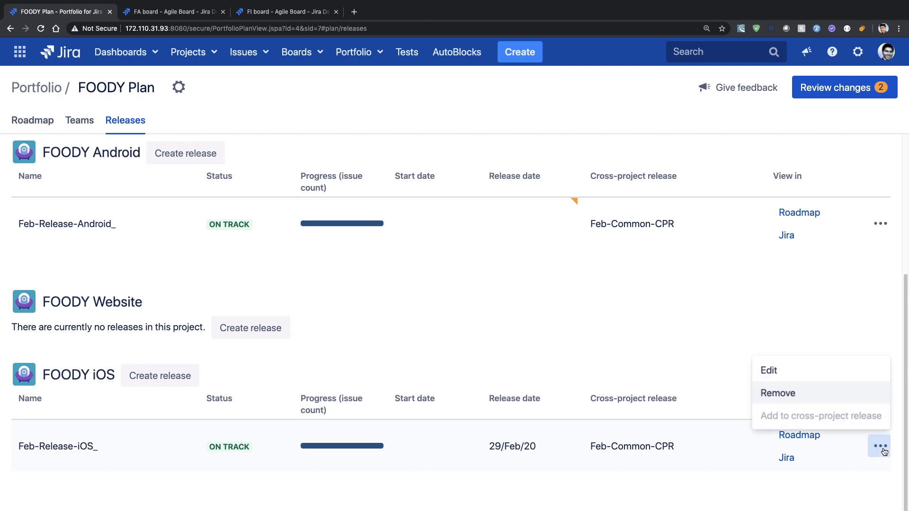
{"action": "left_click", "coordinate": [790, 371]}
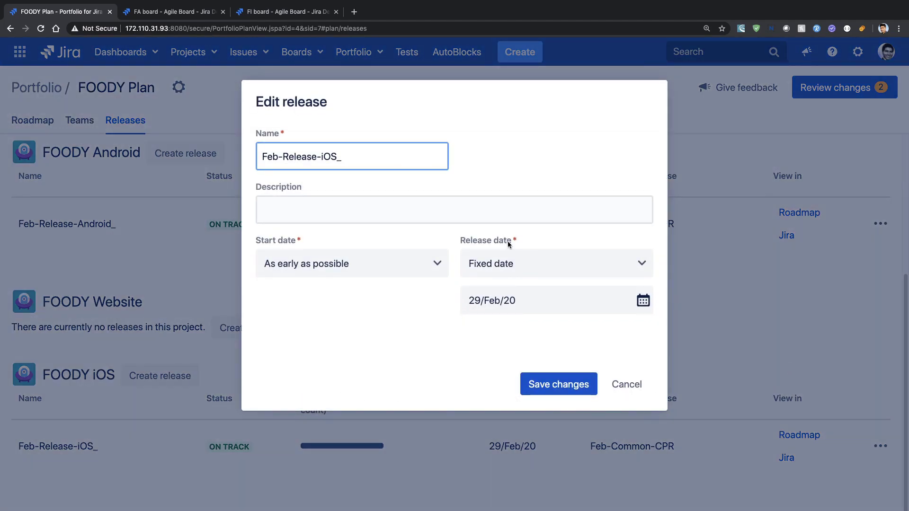
{"action": "left_click", "coordinate": [511, 264]}
{"action": "left_click", "coordinate": [501, 309]}
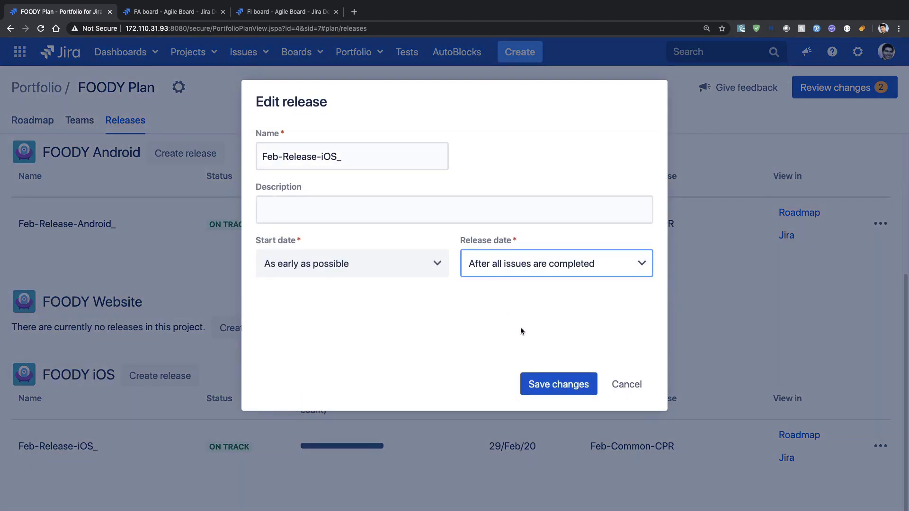
{"action": "left_click", "coordinate": [555, 385]}
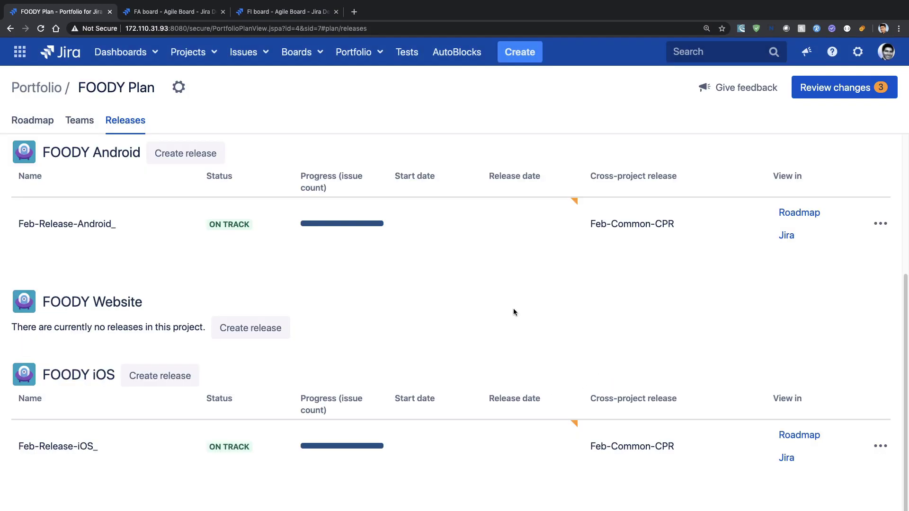
Return to the plan's roadmap and widen the Release column in the fields area.
{"action": "left_click", "coordinate": [36, 124]}
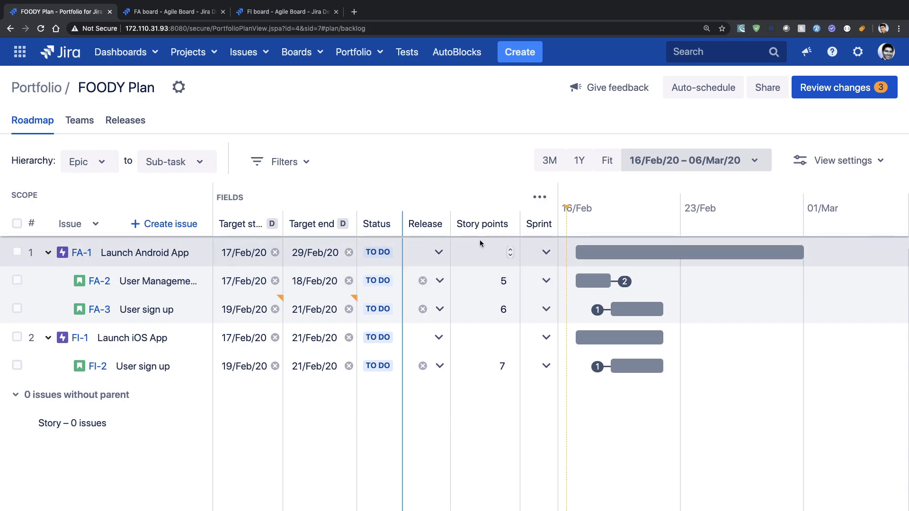
{"action": "left_click_drag", "start_coordinate": [453, 225], "coordinate": [512, 227]}
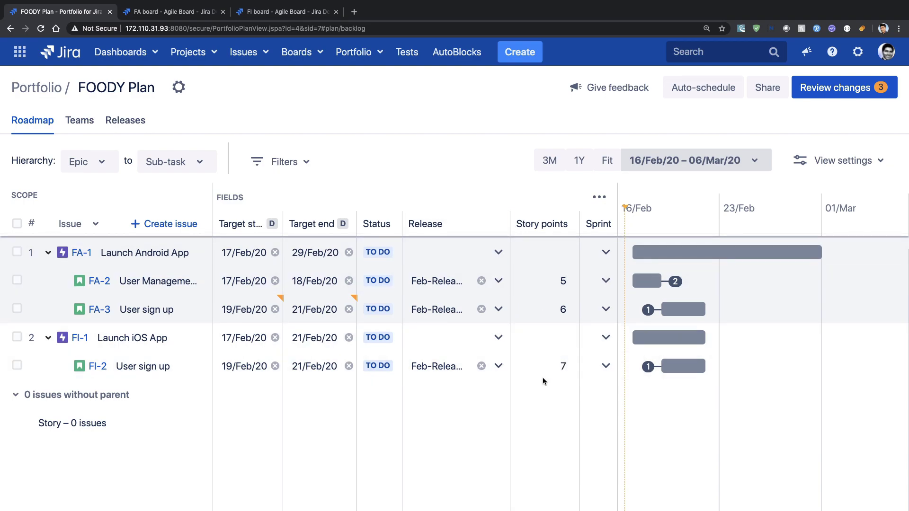
Clear the target start and target end dates of FA-1, FA-2, FA-3, FI-1 and FI-2.
{"action": "left_click", "coordinate": [275, 252]}
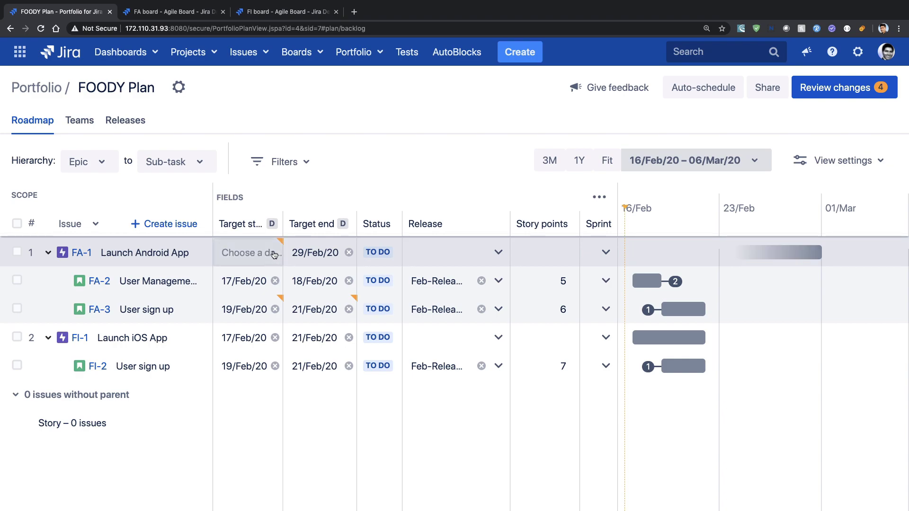
{"action": "left_click", "coordinate": [349, 253]}
{"action": "left_click", "coordinate": [348, 280]}
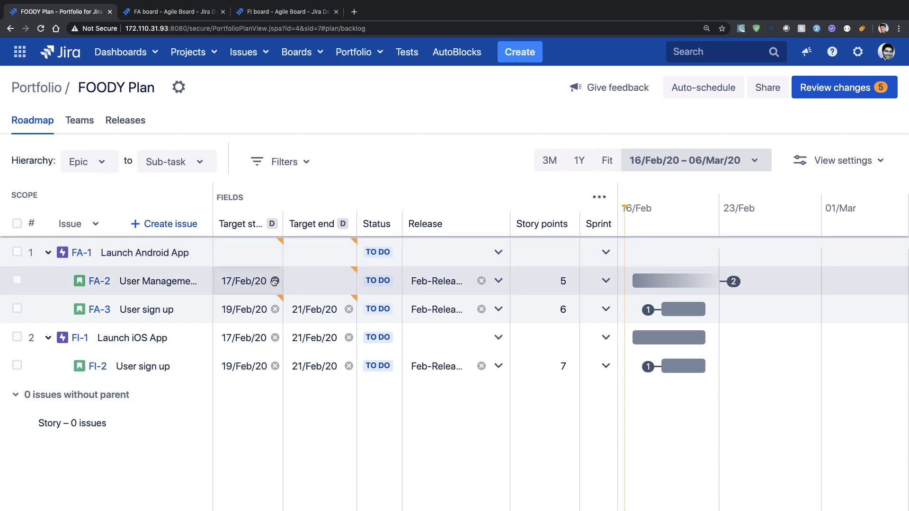
{"action": "left_click", "coordinate": [275, 280]}
{"action": "left_click", "coordinate": [275, 309]}
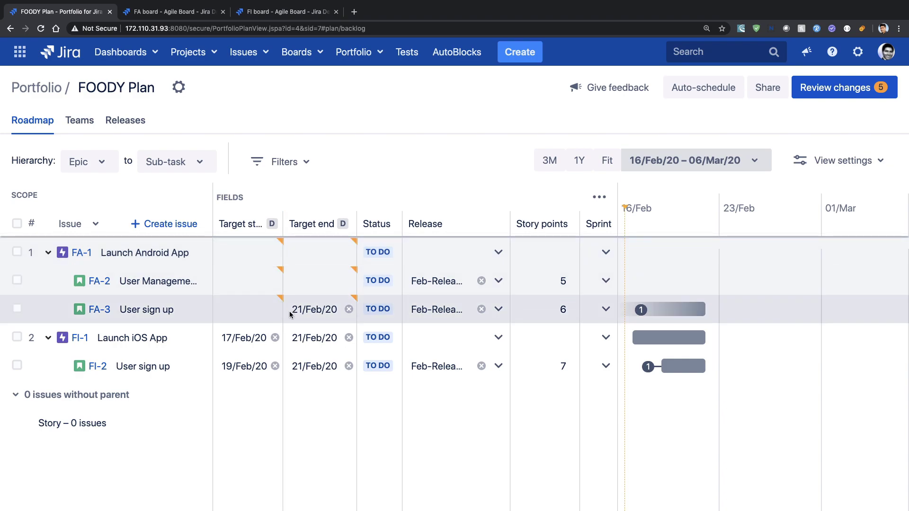
{"action": "left_click", "coordinate": [349, 337]}
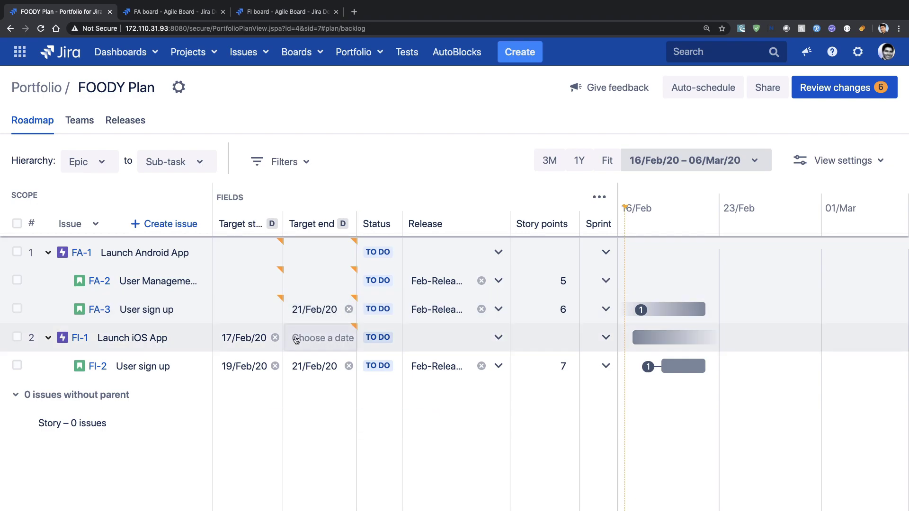
{"action": "left_click", "coordinate": [275, 337]}
{"action": "left_click", "coordinate": [348, 309]}
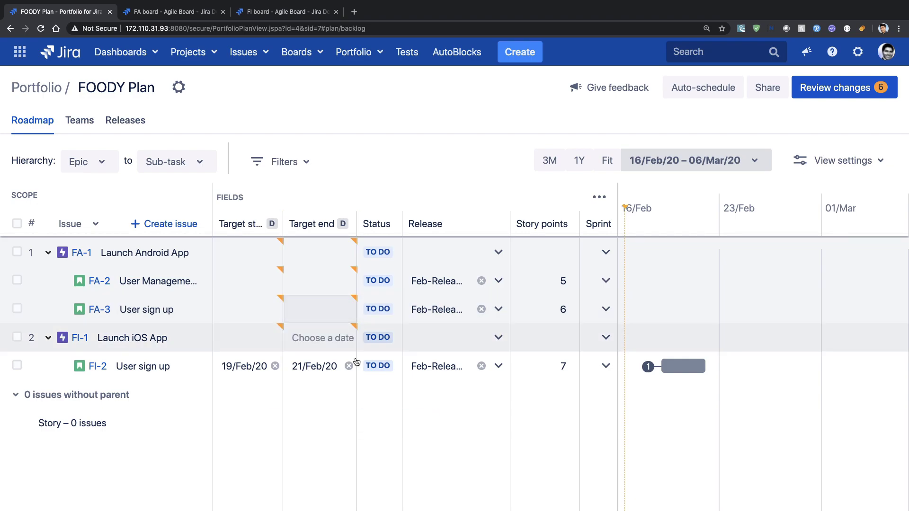
{"action": "left_click", "coordinate": [349, 366]}
{"action": "left_click", "coordinate": [274, 367]}
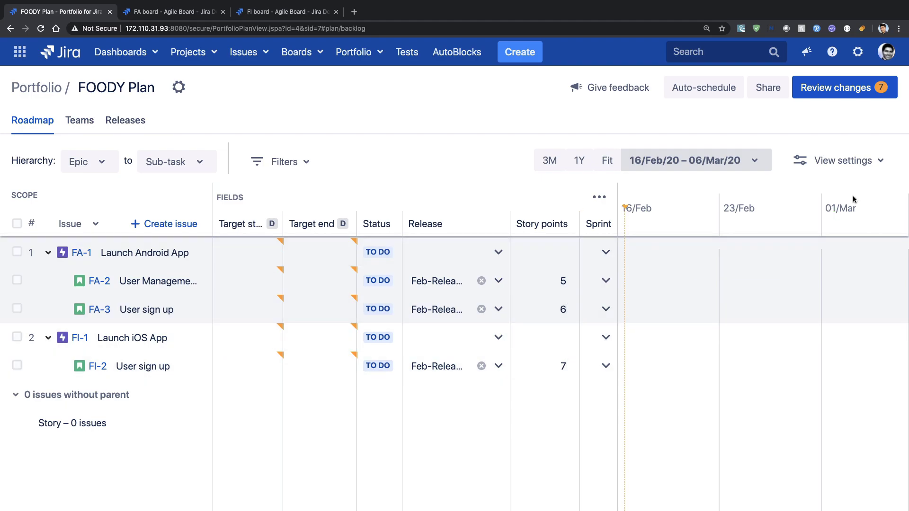
Review the plan's pending changes and save all of them in Jira.
{"action": "left_click", "coordinate": [837, 90]}
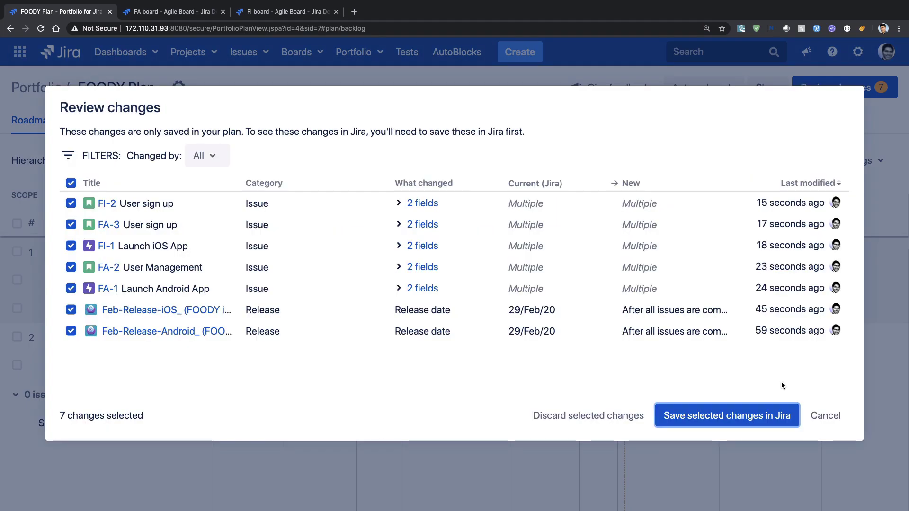
{"action": "left_click", "coordinate": [726, 412]}
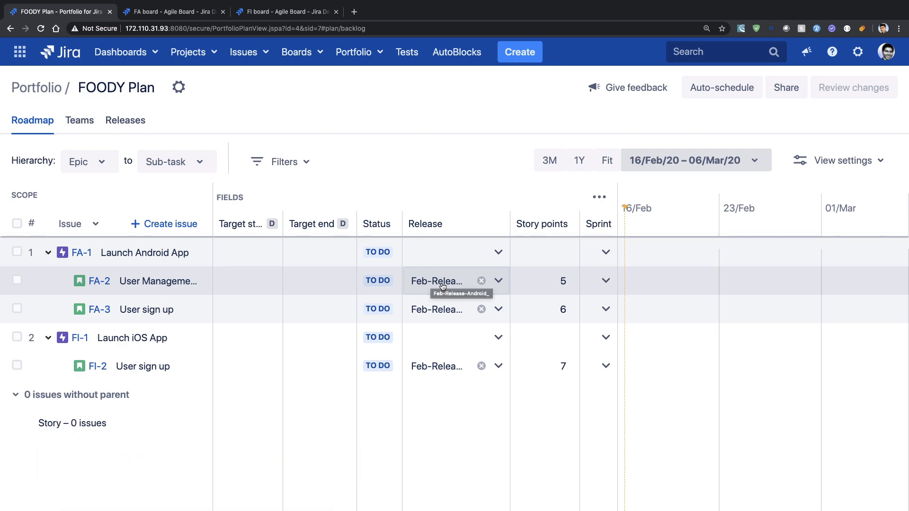
Widen the Release column to read the stories' release names, and narrow it again to leave room for the timeline.
{"action": "left_click_drag", "start_coordinate": [510, 224], "coordinate": [546, 227]}
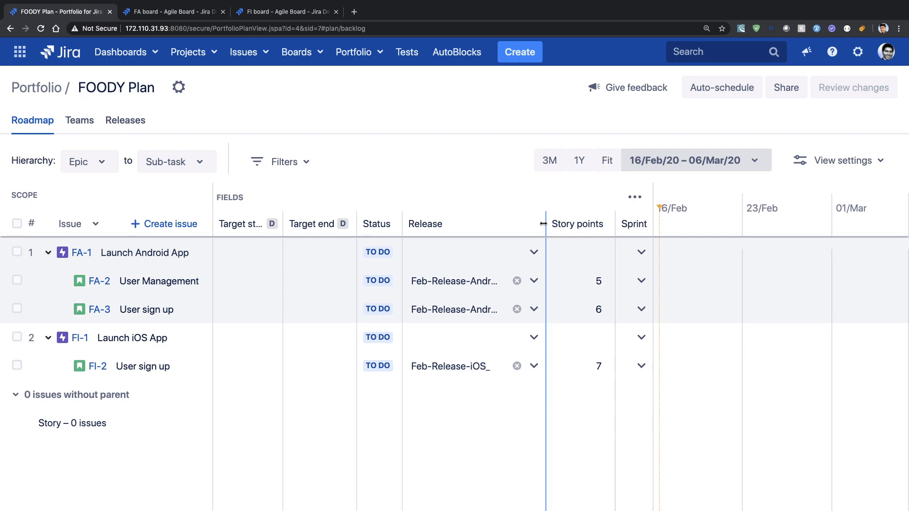
{"action": "left_click_drag", "start_coordinate": [545, 223], "coordinate": [475, 223]}
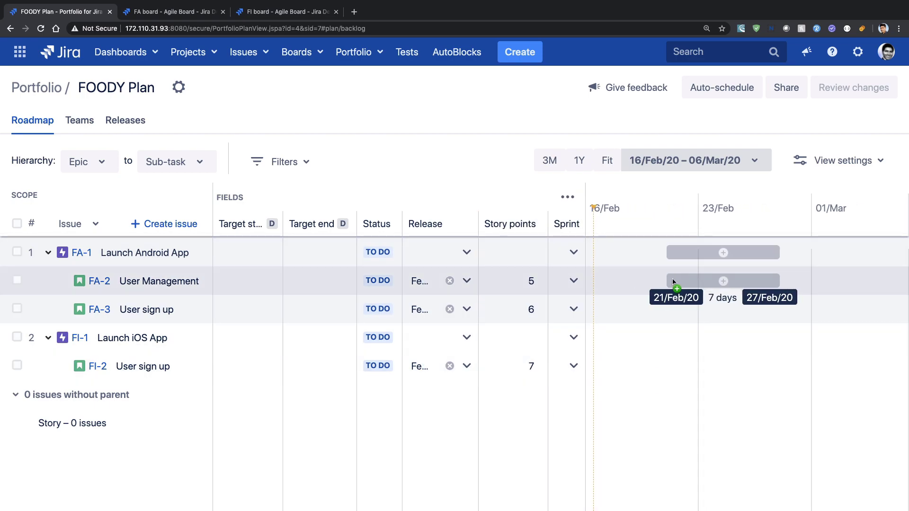
Preview auto-scheduling with empty values only for sprints, releases and teams, and widen the Sprint column to examine the changes proposed for FA-2 and FA-3.
{"action": "left_click", "coordinate": [727, 94]}
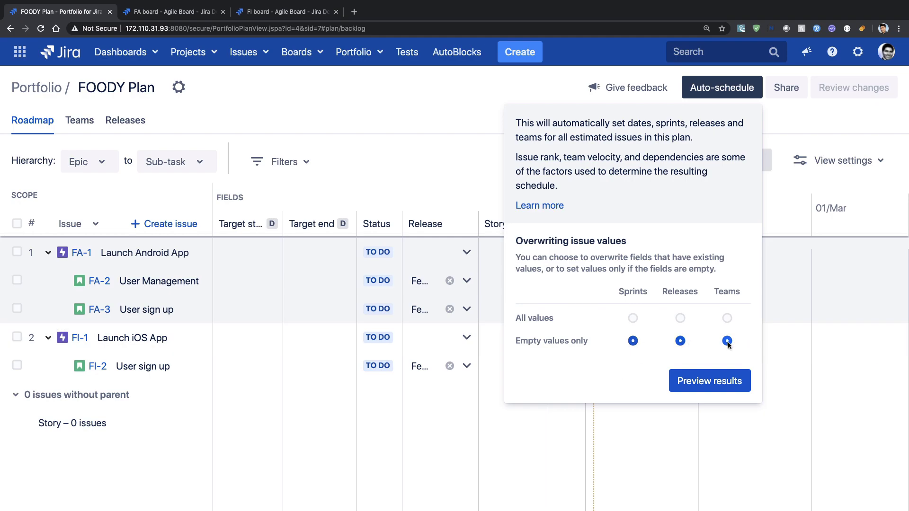
{"action": "left_click", "coordinate": [714, 381]}
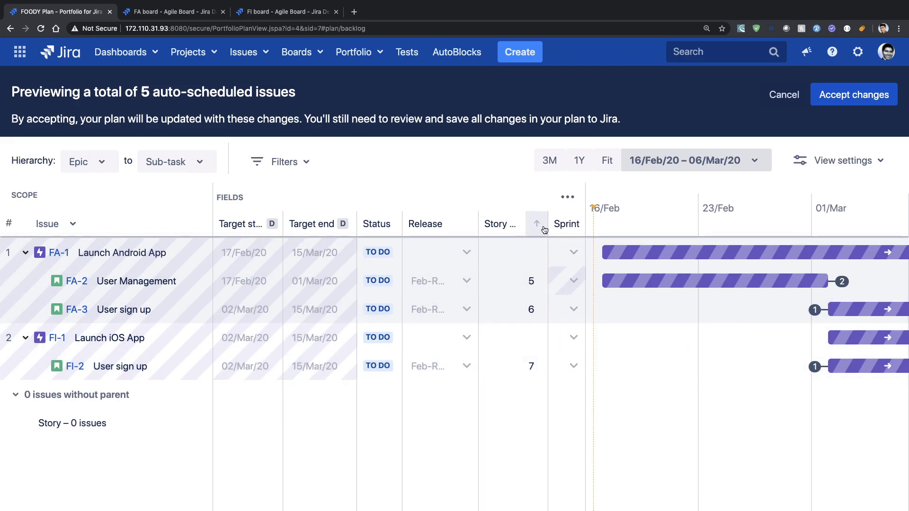
{"action": "left_click_drag", "start_coordinate": [548, 223], "coordinate": [635, 223]}
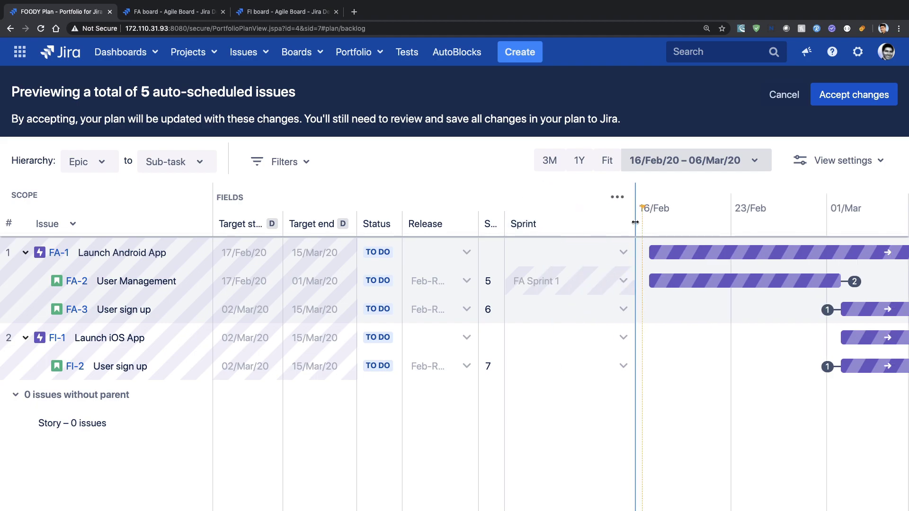
{"action": "mouse_move", "coordinate": [539, 286]}
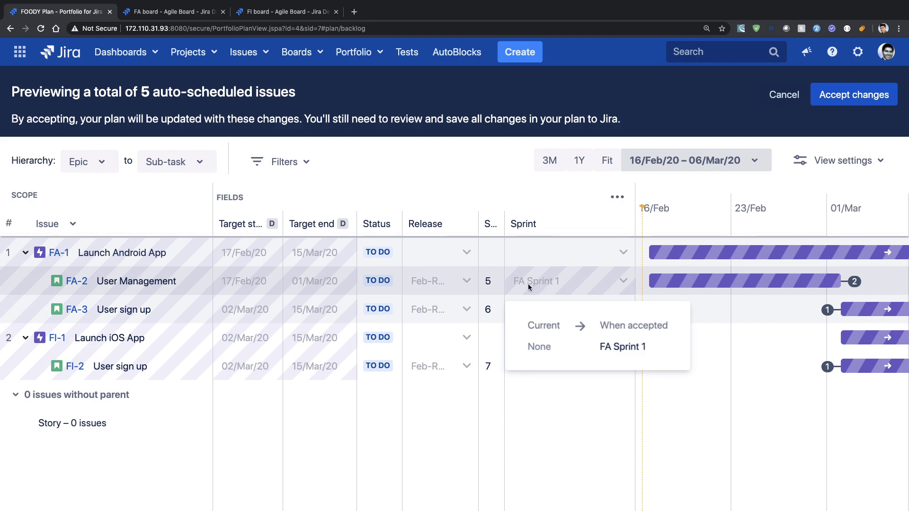
{"action": "mouse_move", "coordinate": [159, 286]}
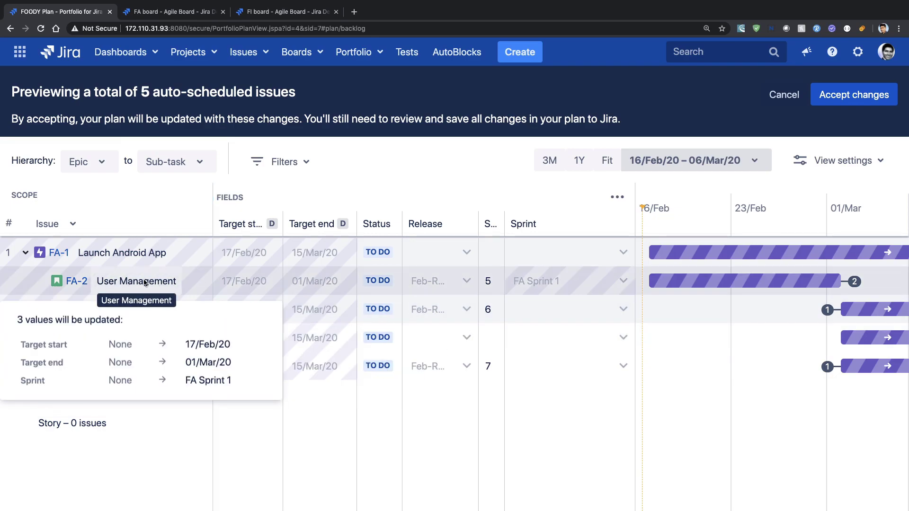
{"action": "mouse_move", "coordinate": [140, 321]}
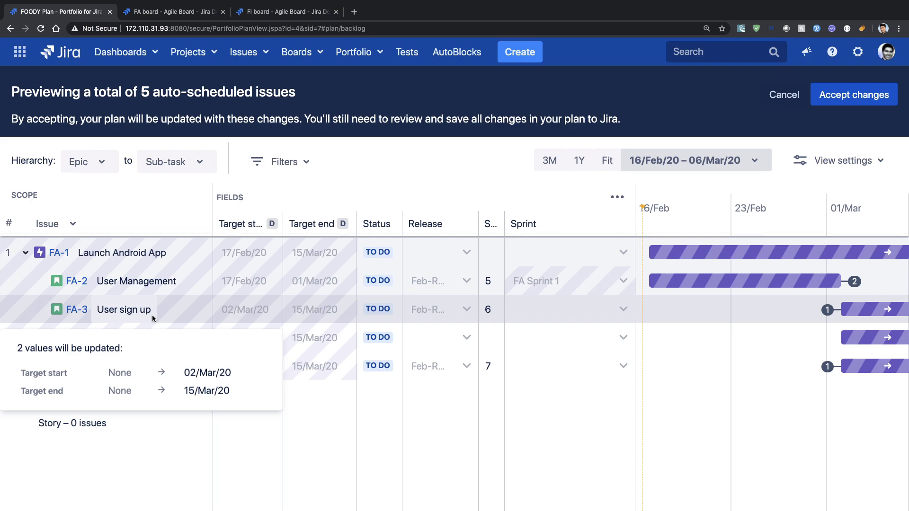
{"action": "mouse_move", "coordinate": [851, 333]}
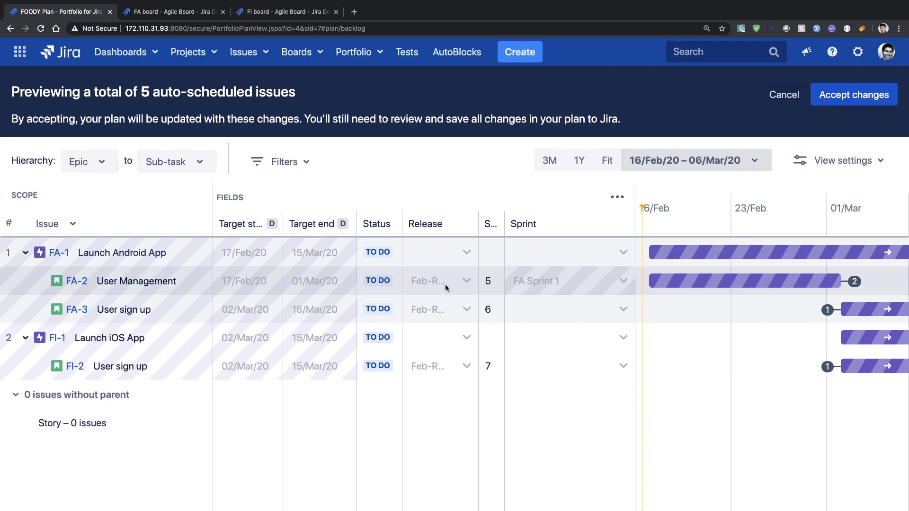
Narrow the Sprint column again and discard the auto-schedule preview.
{"action": "left_click_drag", "start_coordinate": [635, 195], "coordinate": [555, 204]}
{"action": "mouse_move", "coordinate": [585, 257]}
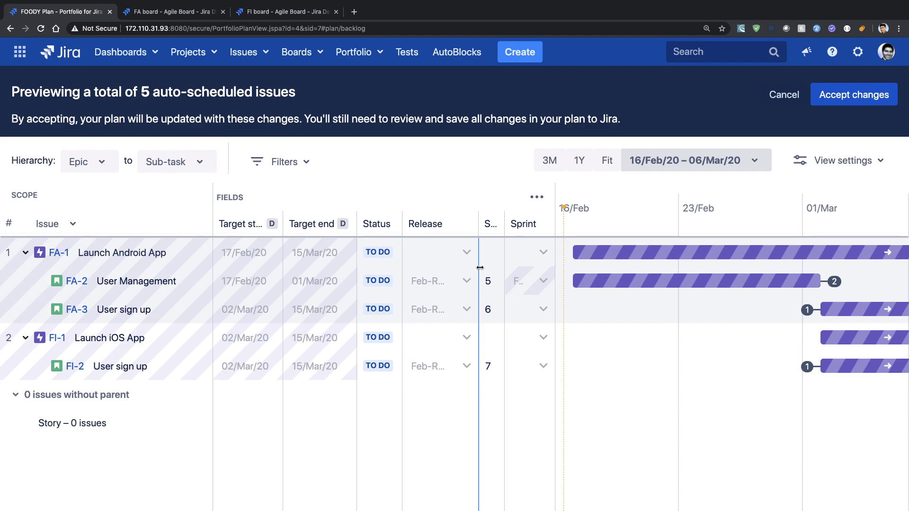
{"action": "left_click", "coordinate": [784, 93]}
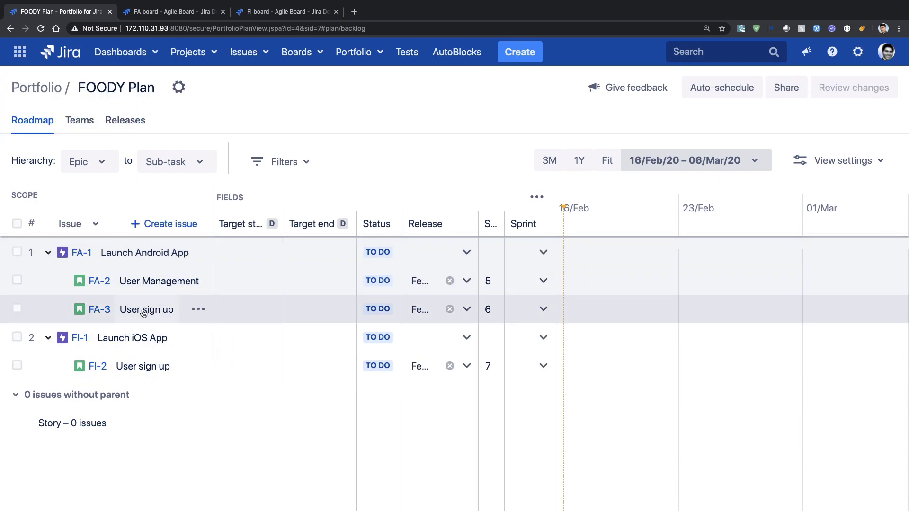
Open issue FA-2 in its own browser tab and delete its "blocks" links to FA-3 and FI-2.
{"action": "left_click", "coordinate": [97, 281]}
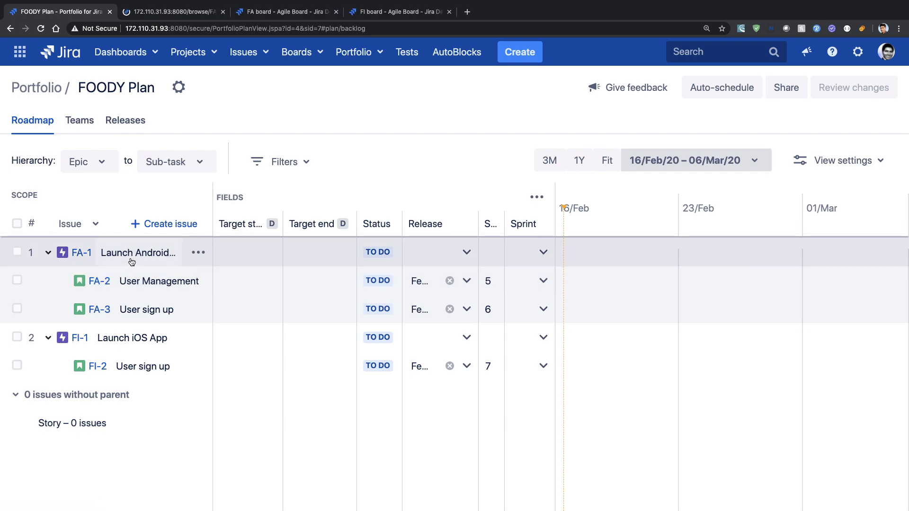
{"action": "left_click", "coordinate": [154, 14]}
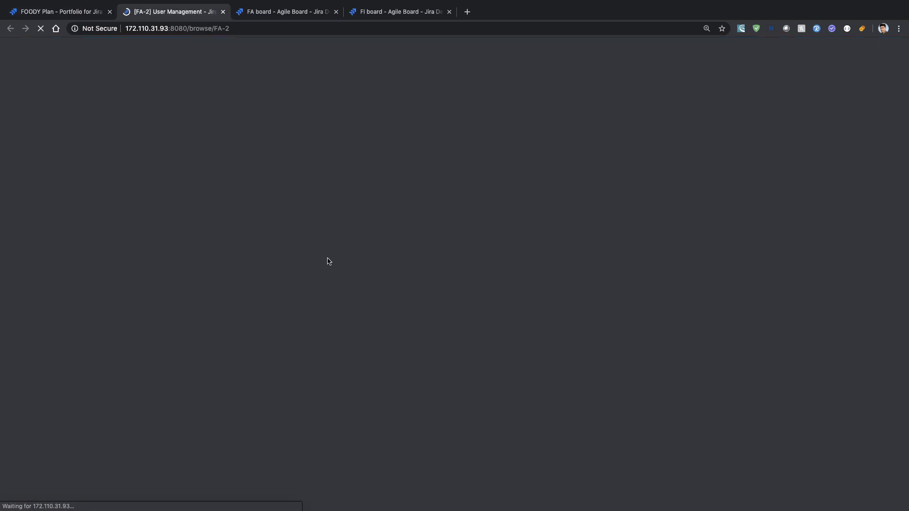
{"action": "scroll", "coordinate": [379, 336], "scroll_direction": "down", "scroll_amount": 5}
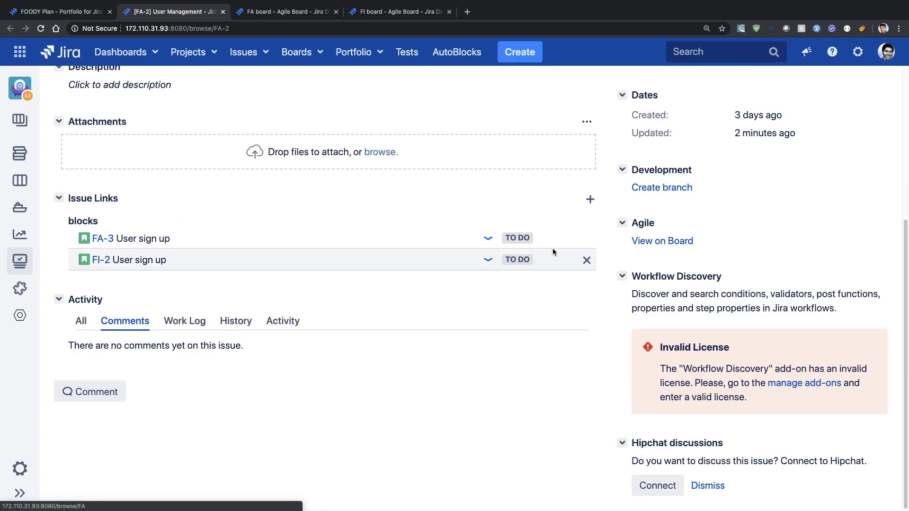
{"action": "left_click", "coordinate": [587, 239]}
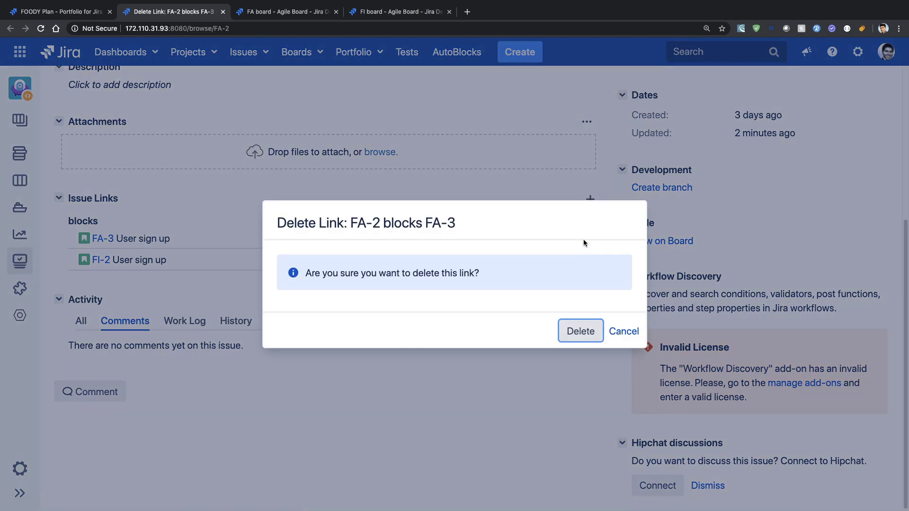
{"action": "left_click", "coordinate": [580, 331]}
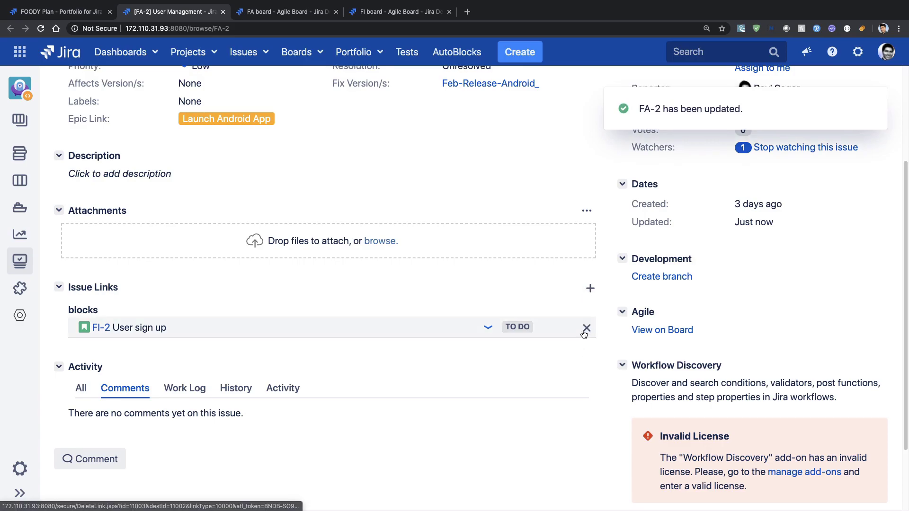
{"action": "left_click", "coordinate": [590, 327]}
{"action": "left_click", "coordinate": [578, 339]}
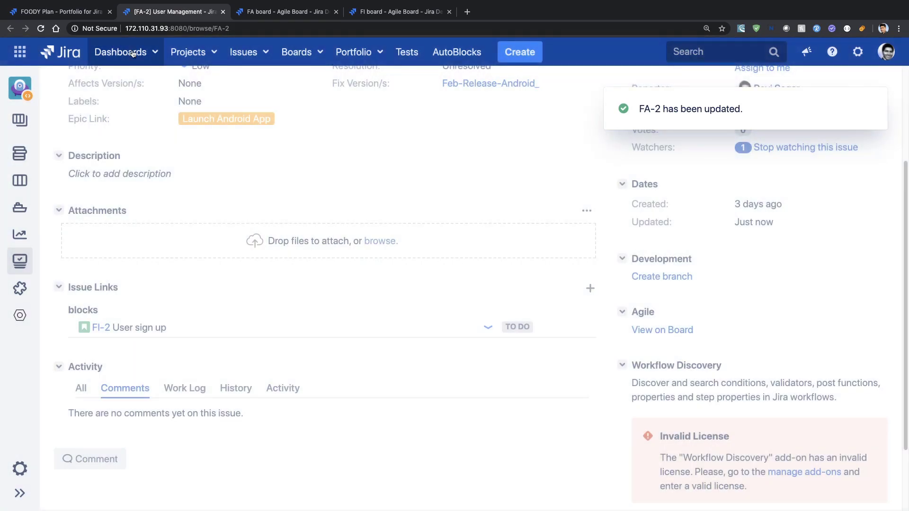
Return to the FOODY Plan, preview auto-scheduling with empty values only, and cancel the preview.
{"action": "left_click", "coordinate": [63, 14]}
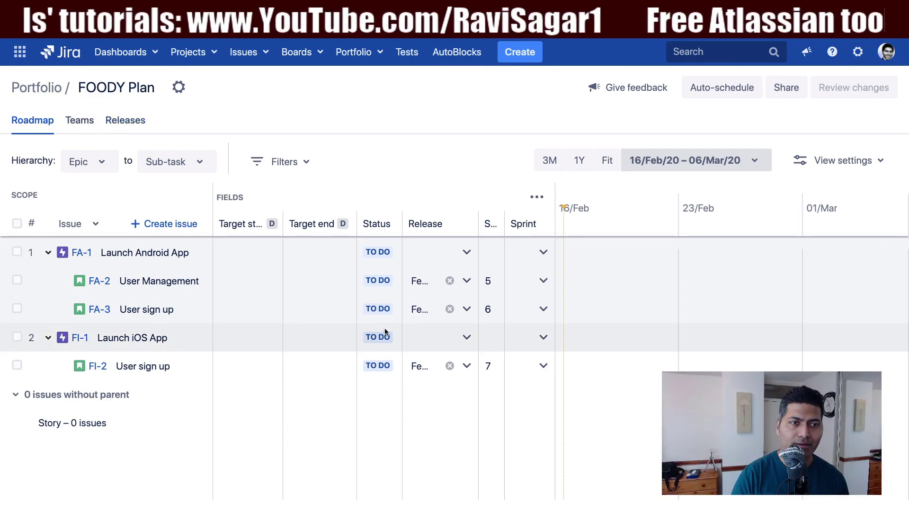
{"action": "left_click", "coordinate": [728, 94]}
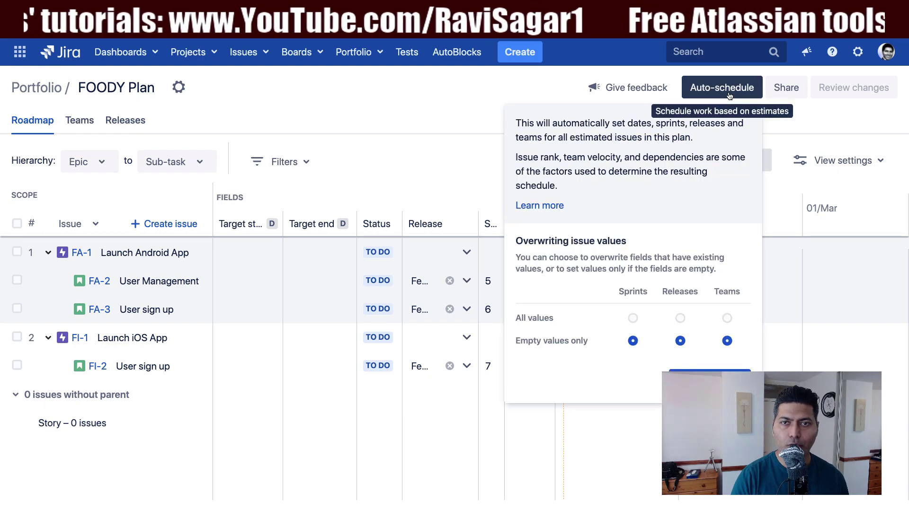
{"action": "left_click", "coordinate": [709, 378]}
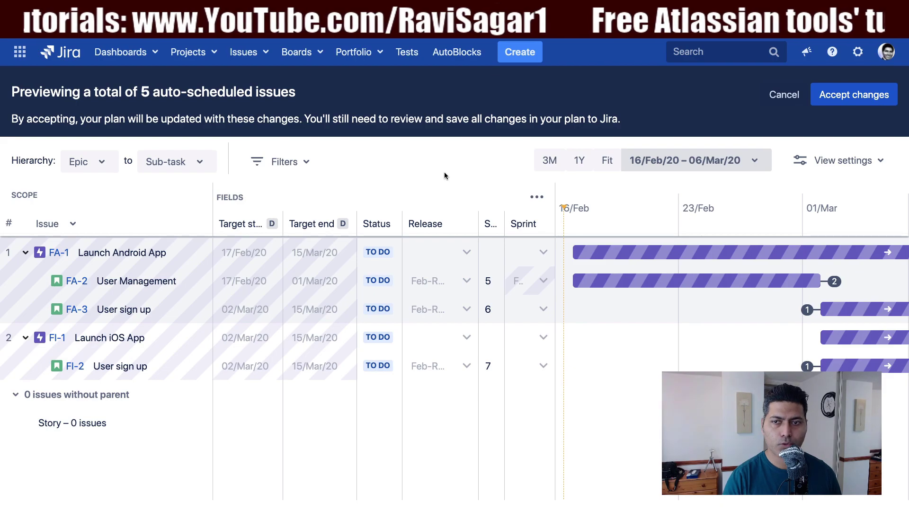
{"action": "left_click", "coordinate": [784, 94]}
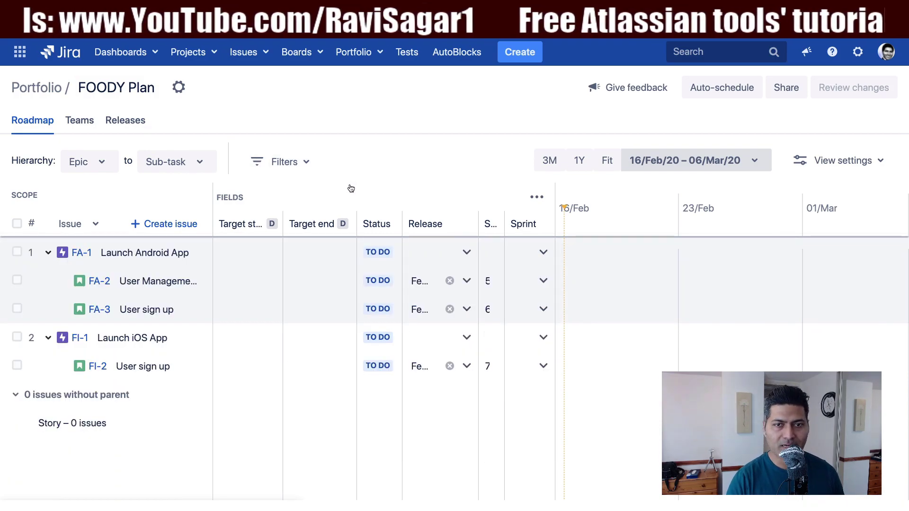
Rerun the auto-schedule preview to compare the issues' timeline bars without dependencies, and discard it.
{"action": "left_click", "coordinate": [719, 94]}
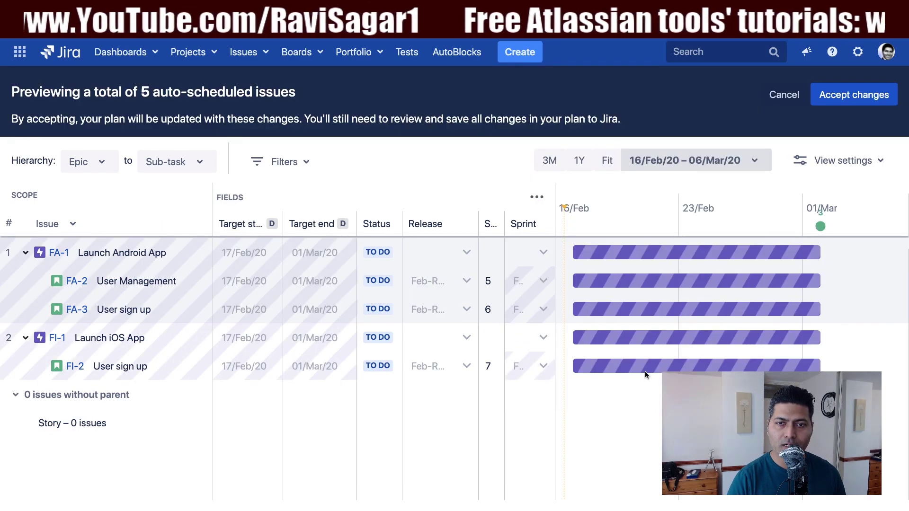
{"action": "mouse_move", "coordinate": [627, 294]}
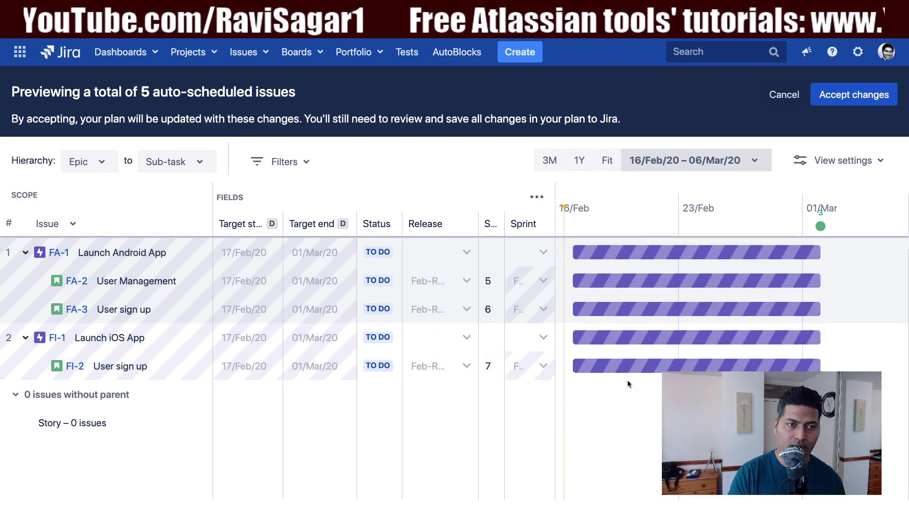
{"action": "left_click", "coordinate": [785, 95]}
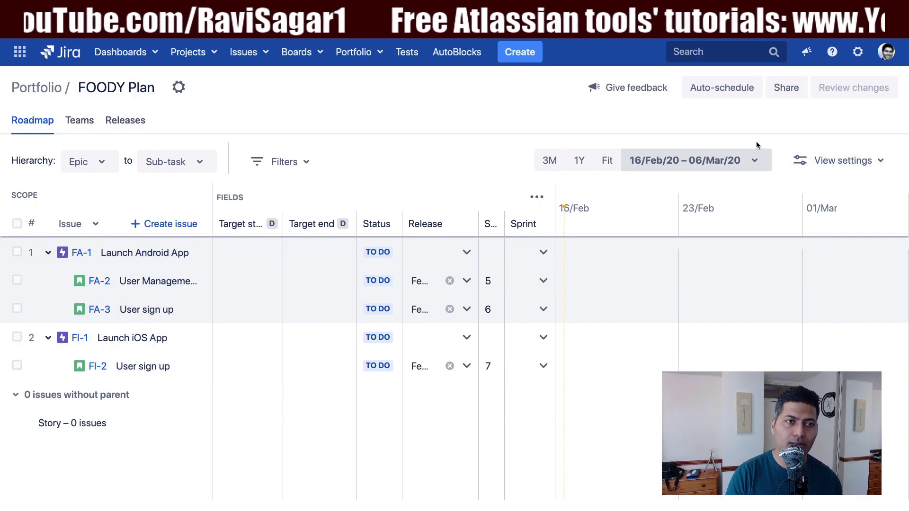
Review the estimation, date and dependency options in the plan's scheduling settings, and return to the roadmap.
{"action": "left_click", "coordinate": [179, 88]}
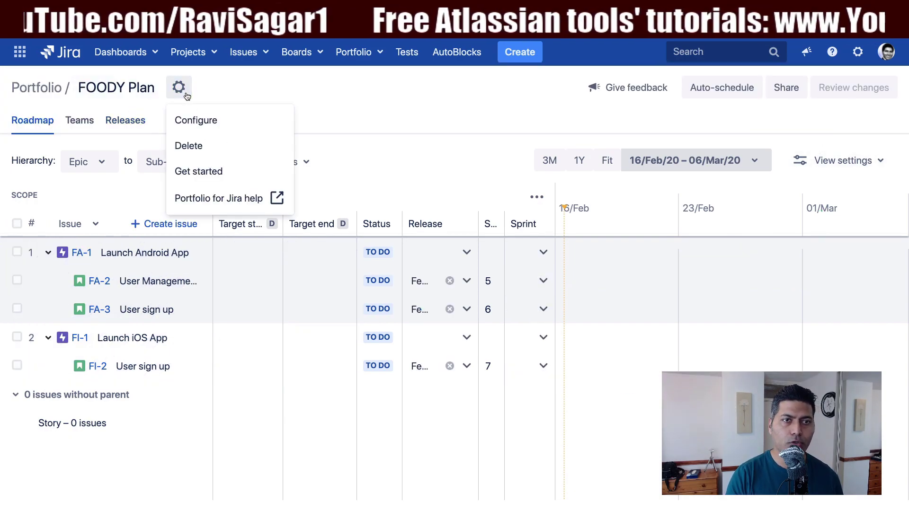
{"action": "left_click", "coordinate": [190, 120]}
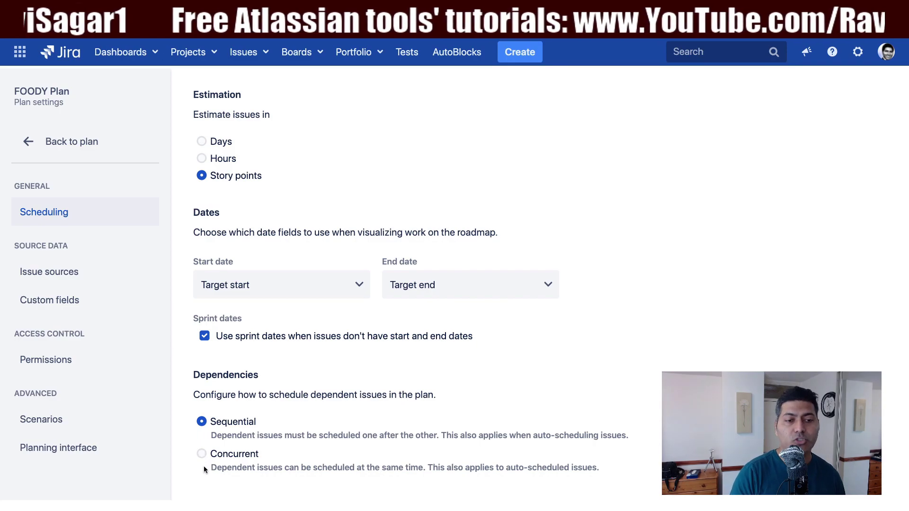
{"action": "left_click", "coordinate": [32, 148]}
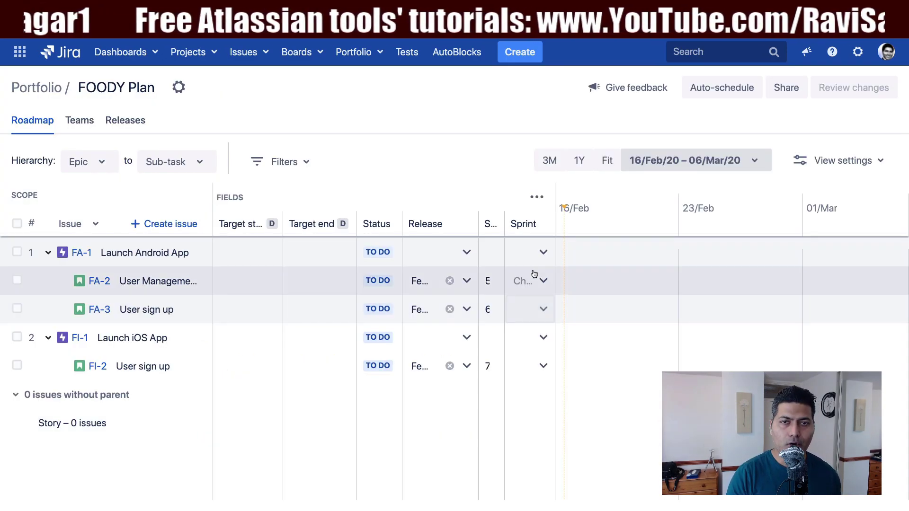
Narrow the Target end column and widen the Story points and Release columns in the roadmap's fields area.
{"action": "left_click_drag", "start_coordinate": [505, 223], "coordinate": [538, 224]}
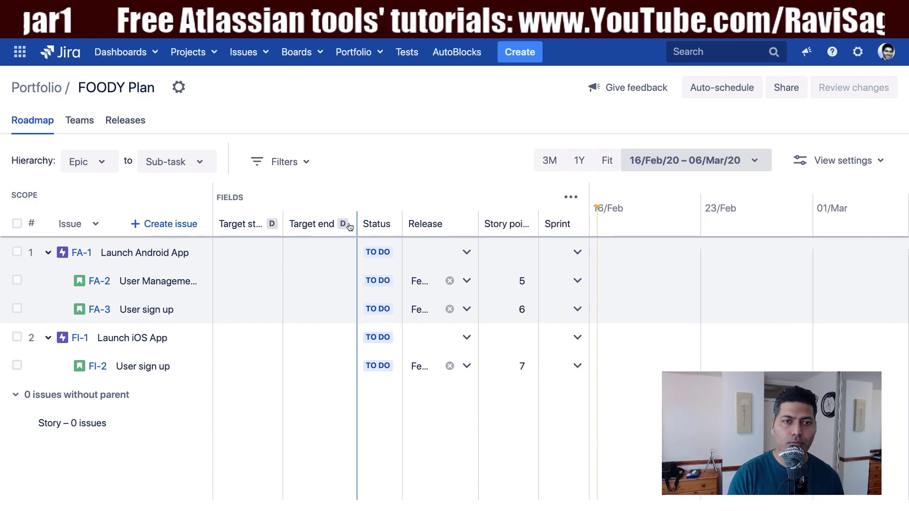
{"action": "left_click_drag", "start_coordinate": [357, 223], "coordinate": [335, 220]}
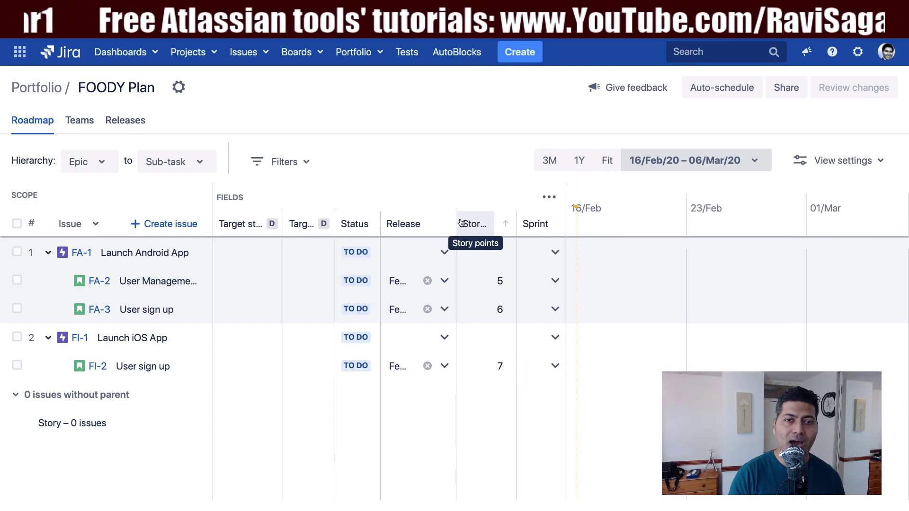
{"action": "left_click_drag", "start_coordinate": [457, 221], "coordinate": [486, 220]}
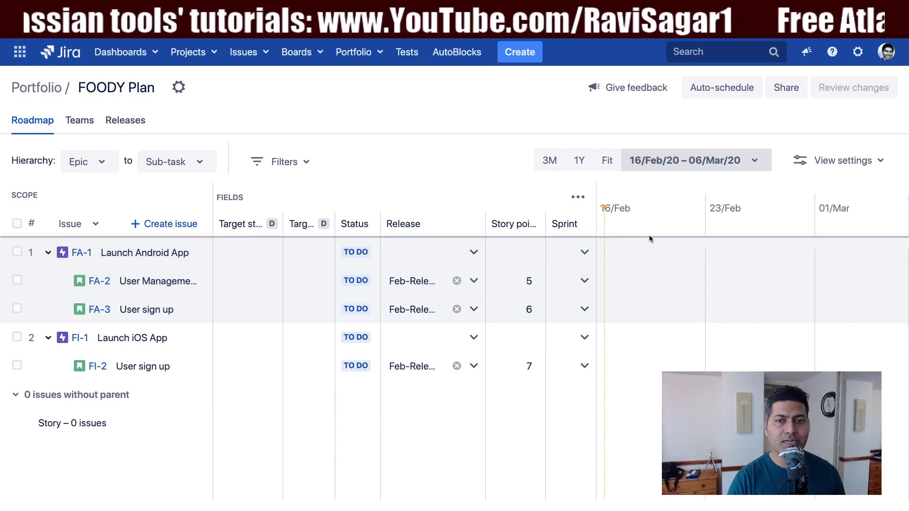
Preview auto-scheduling for empty values, inspect the releases marked on 01/Mar/20 in the timeline, and discard the preview.
{"action": "left_click", "coordinate": [721, 93]}
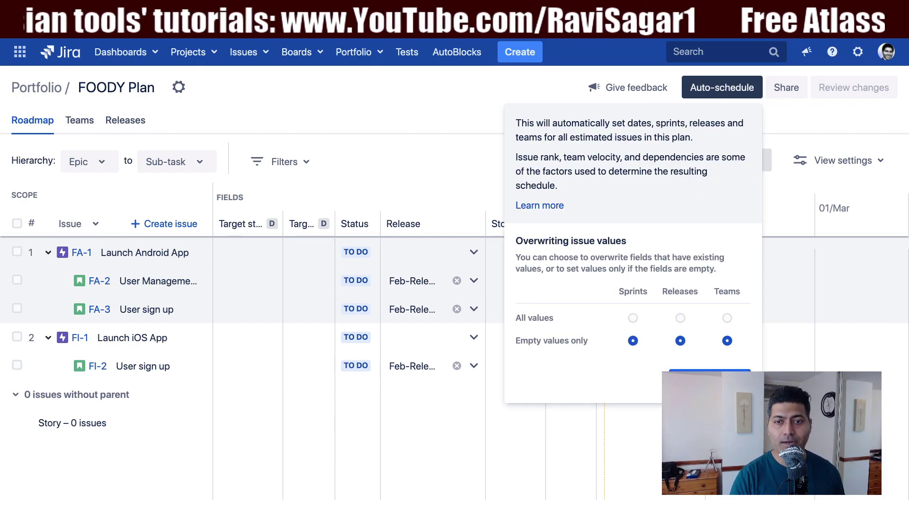
{"action": "left_click", "coordinate": [698, 378]}
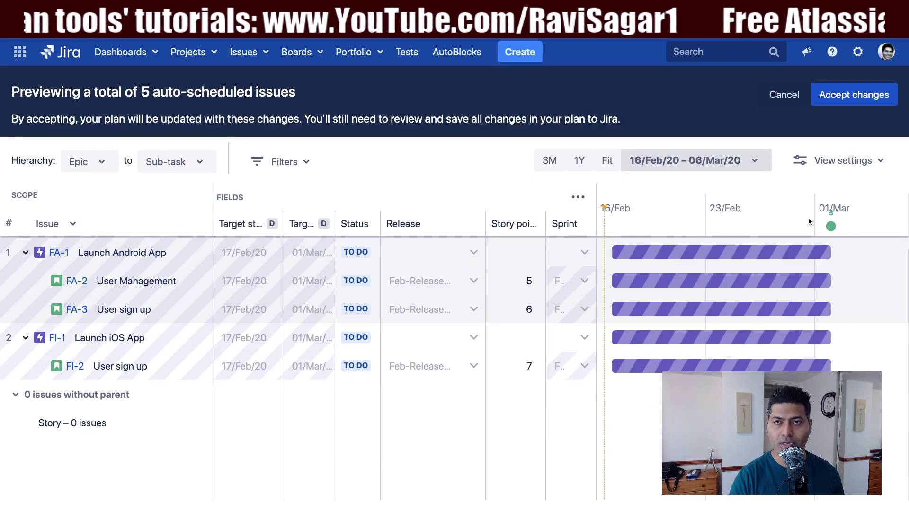
{"action": "left_click", "coordinate": [832, 228]}
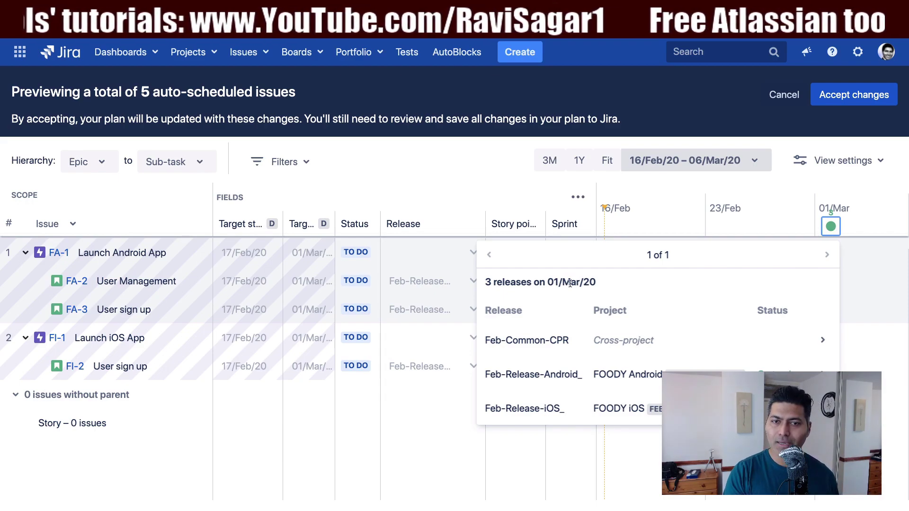
{"action": "left_click_drag", "start_coordinate": [551, 282], "coordinate": [584, 282]}
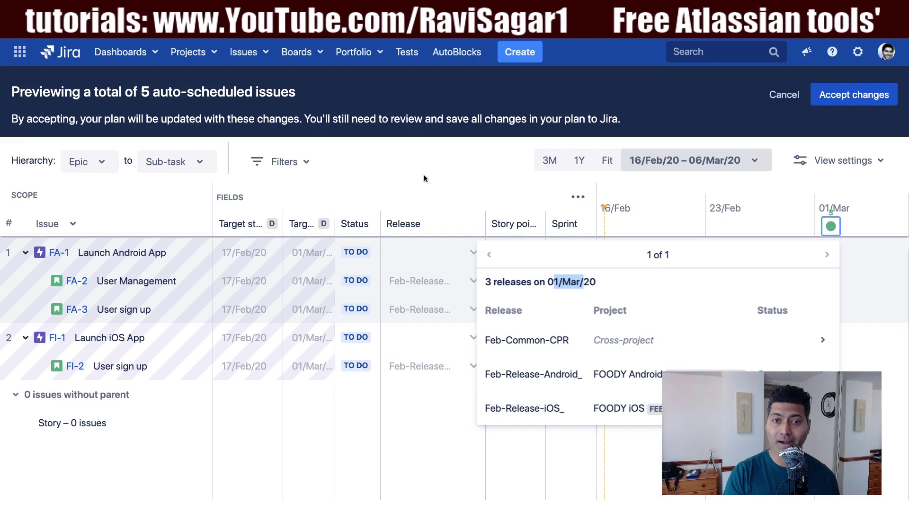
{"action": "left_click", "coordinate": [854, 194]}
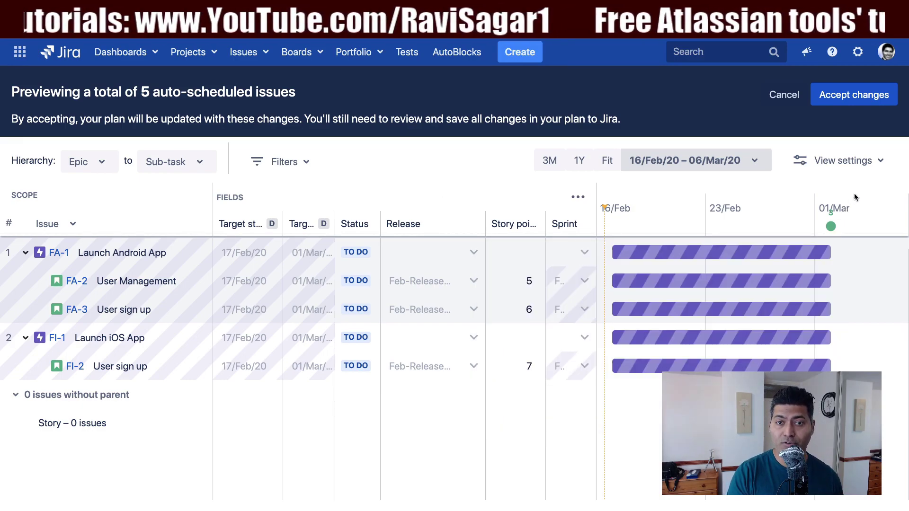
{"action": "left_click", "coordinate": [784, 94]}
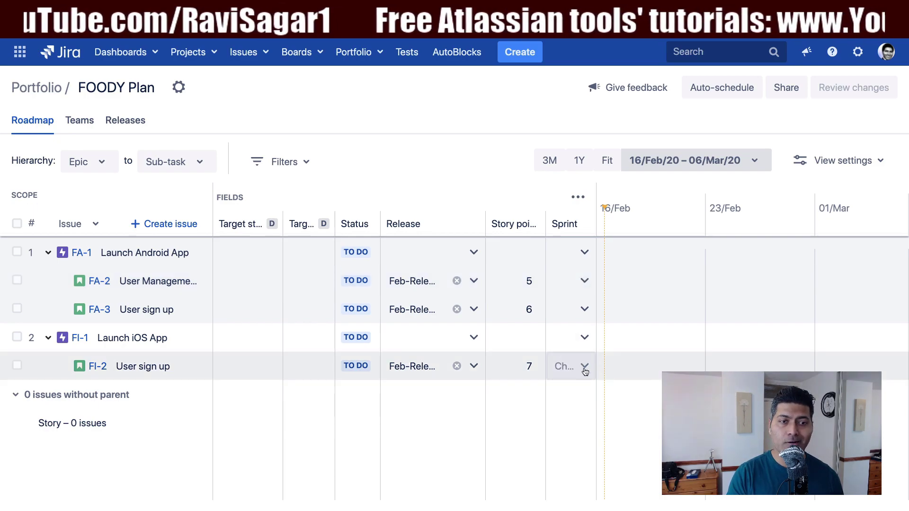
Assign FI Sprint 1 to issues FI-2 and FA-3, and FA Sprint 1 to issue FA-2.
{"action": "left_click", "coordinate": [583, 373]}
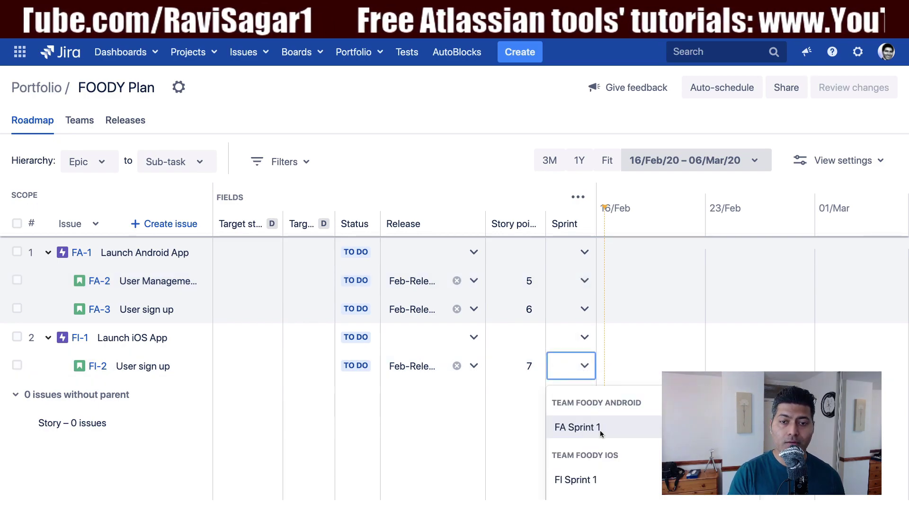
{"action": "left_click", "coordinate": [586, 479]}
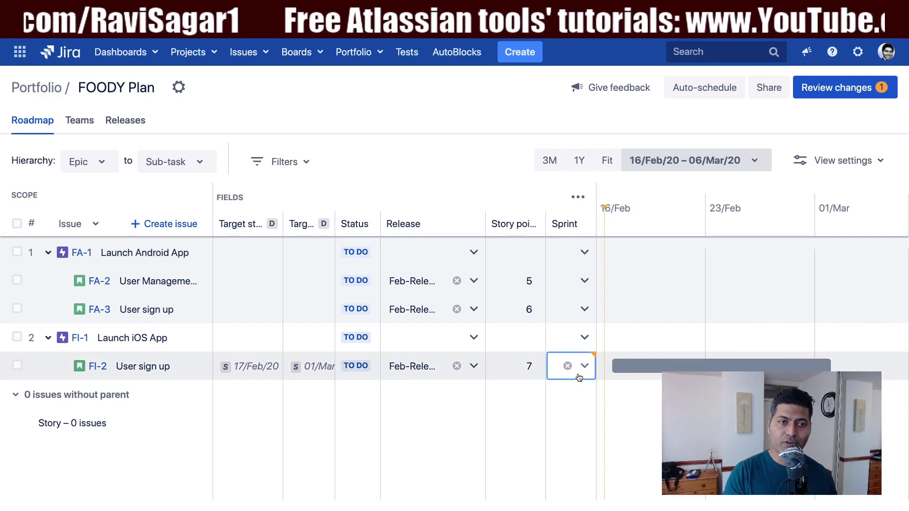
{"action": "left_click", "coordinate": [585, 309]}
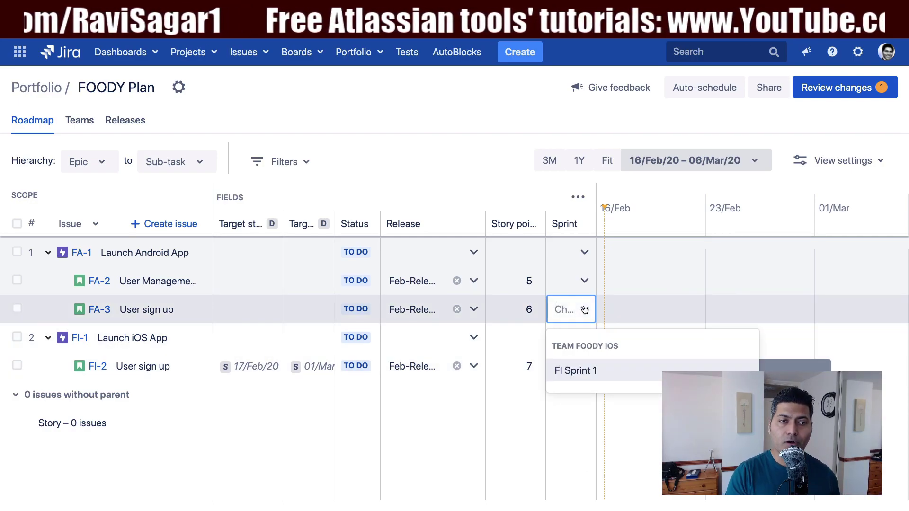
{"action": "left_click", "coordinate": [588, 370]}
{"action": "left_click", "coordinate": [584, 281]}
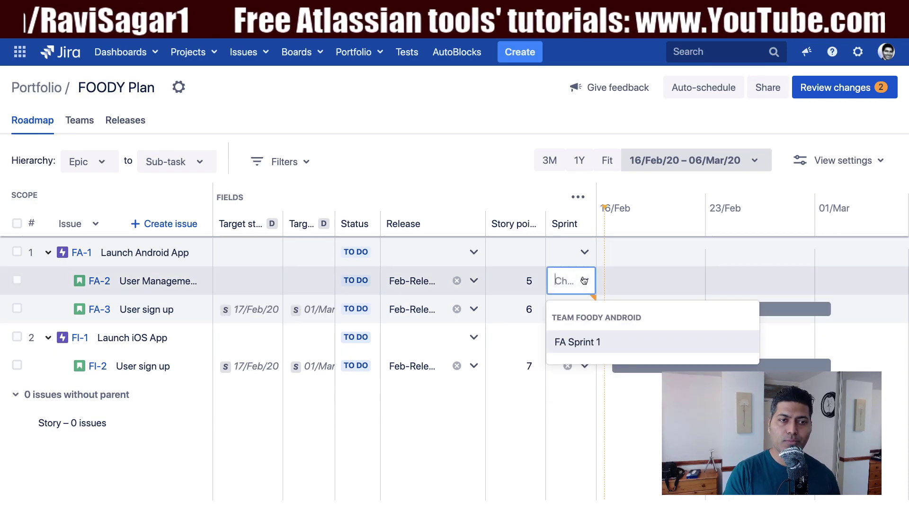
{"action": "left_click", "coordinate": [574, 342]}
Check which sprints are offered for issue FA-3 and clear its sprint assignment.
{"action": "left_click", "coordinate": [584, 310]}
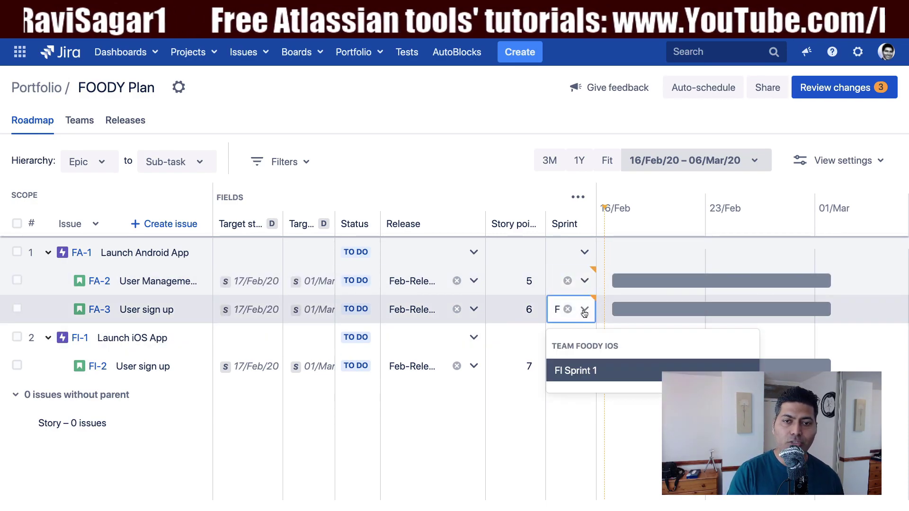
{"action": "left_click", "coordinate": [596, 194]}
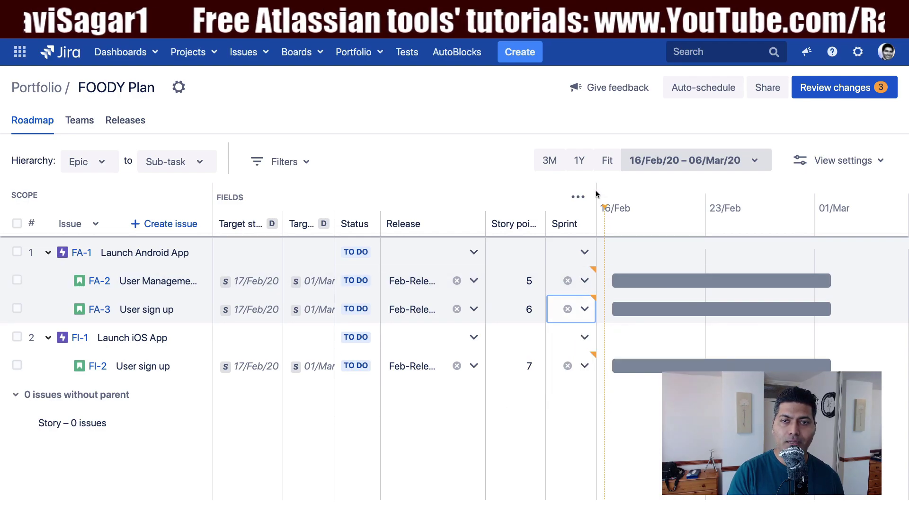
{"action": "left_click", "coordinate": [567, 310]}
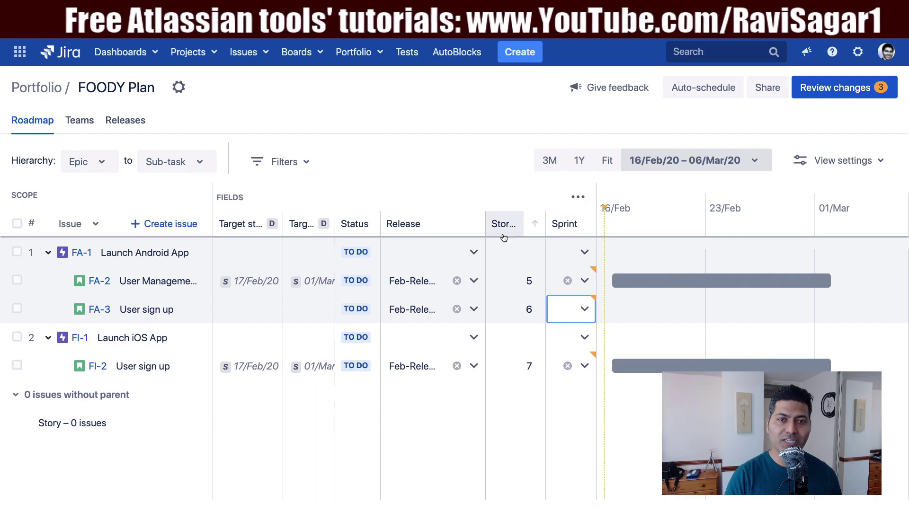
Narrow the Release column and widen the Sprint column, and recheck the sprint choices for FA-3.
{"action": "left_click_drag", "start_coordinate": [486, 225], "coordinate": [430, 224]}
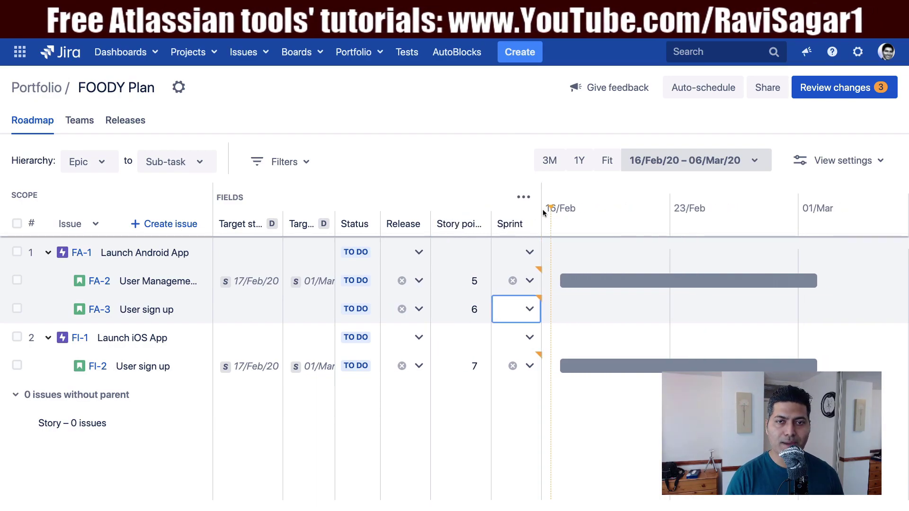
{"action": "left_click_drag", "start_coordinate": [543, 212], "coordinate": [615, 216]}
{"action": "left_click", "coordinate": [604, 309]}
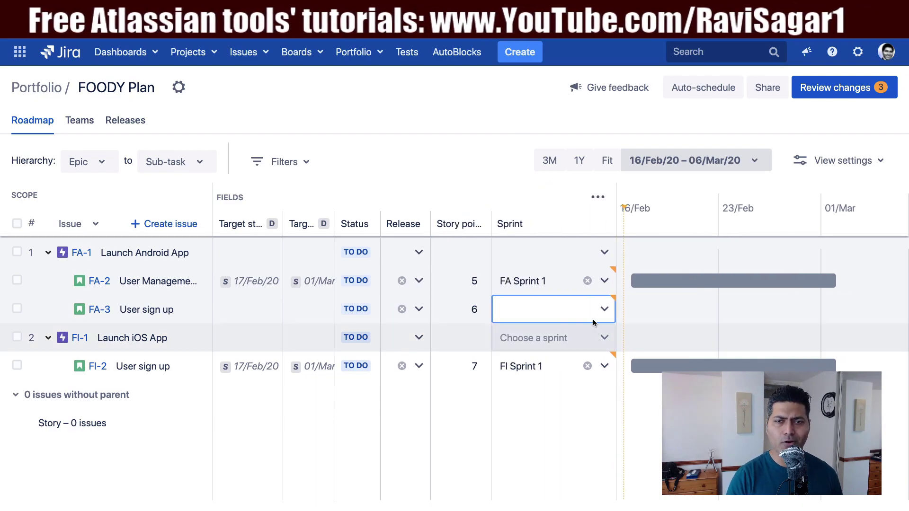
{"action": "left_click", "coordinate": [602, 310]}
Clear FA-2's sprint and assign FA Sprint 1 to the Launch Android App epic, reviewing the plan's pending changes.
{"action": "left_click", "coordinate": [587, 281]}
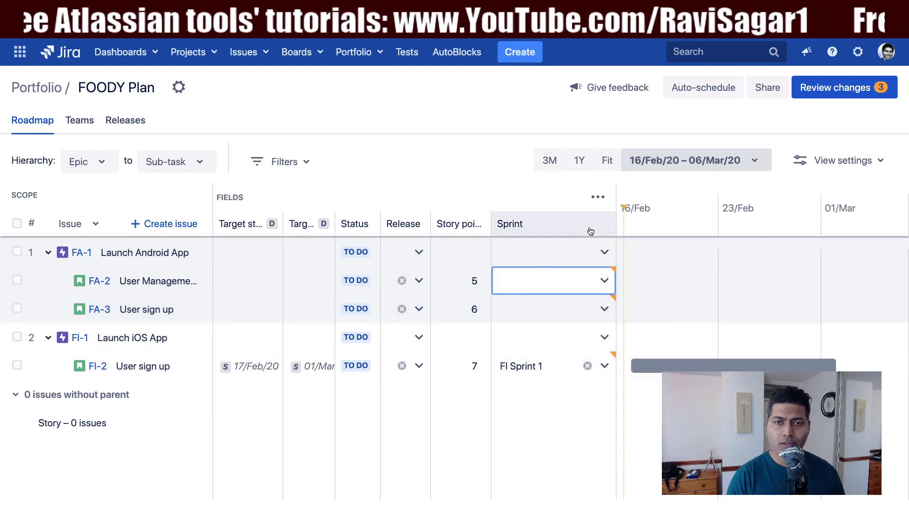
{"action": "left_click", "coordinate": [598, 254]}
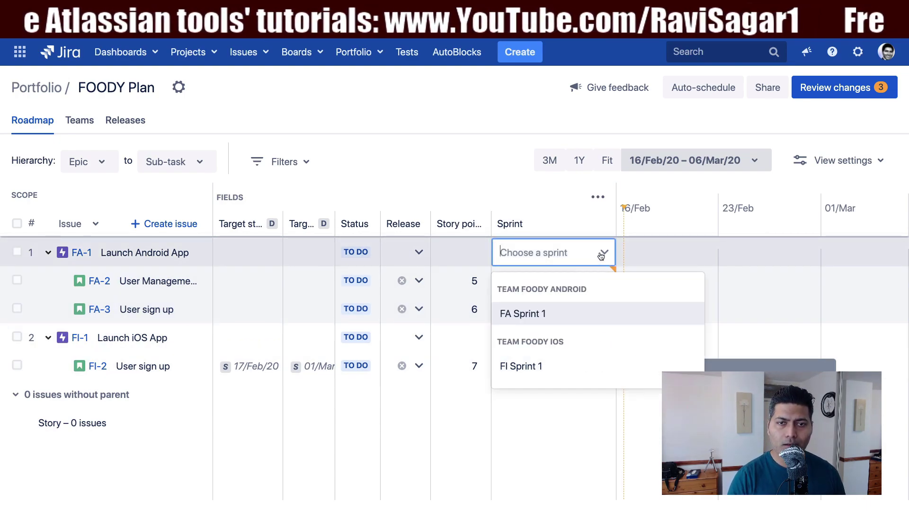
{"action": "left_click", "coordinate": [545, 314]}
{"action": "left_click", "coordinate": [835, 88]}
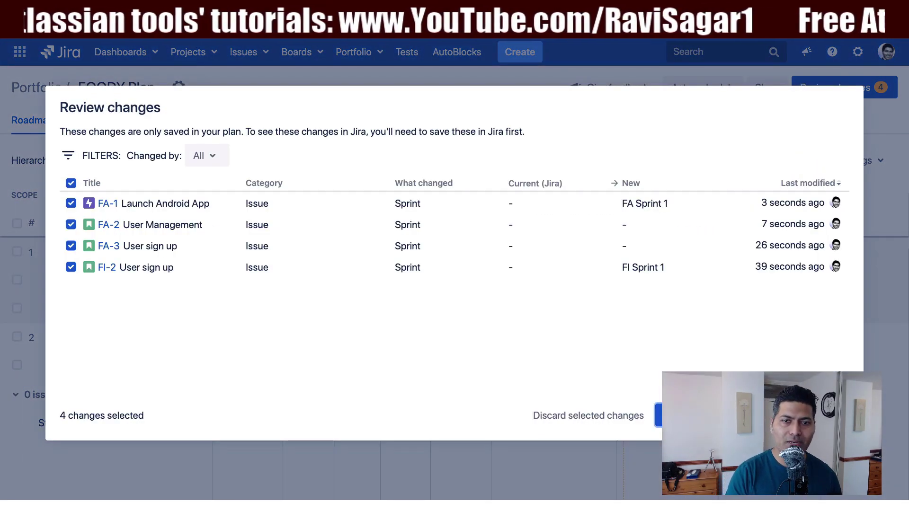
{"action": "key", "text": "Escape"}
Preview auto-scheduling for empty values only, examine the sprints and dates proposed for FA-2 and FA-3, and discard the preview.
{"action": "left_click", "coordinate": [703, 88]}
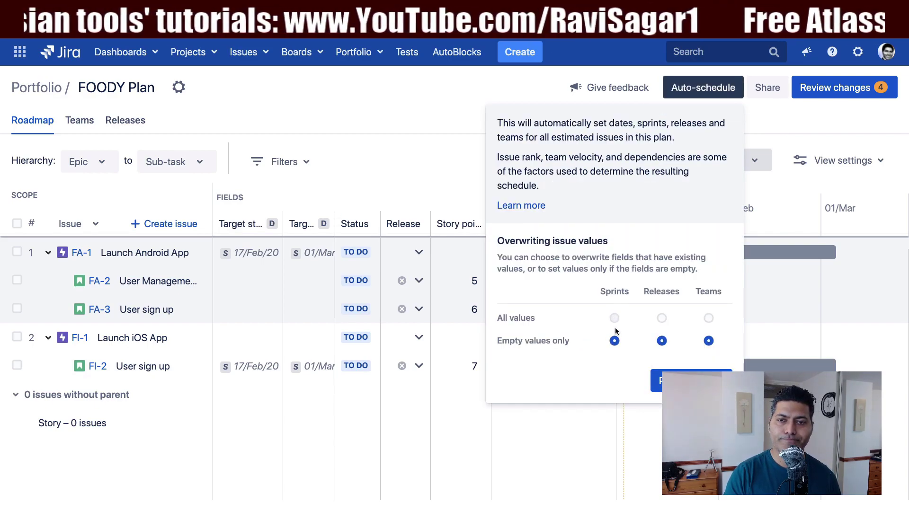
{"action": "left_click", "coordinate": [677, 381]}
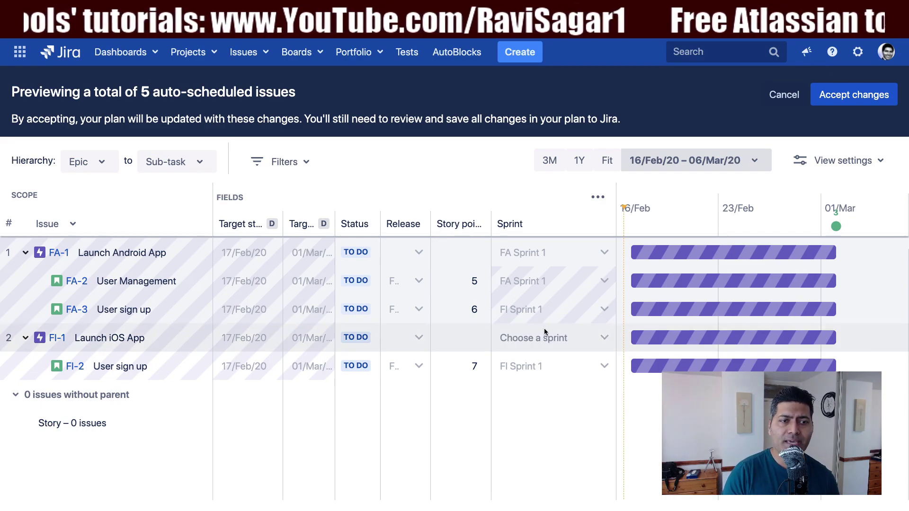
{"action": "mouse_move", "coordinate": [163, 282]}
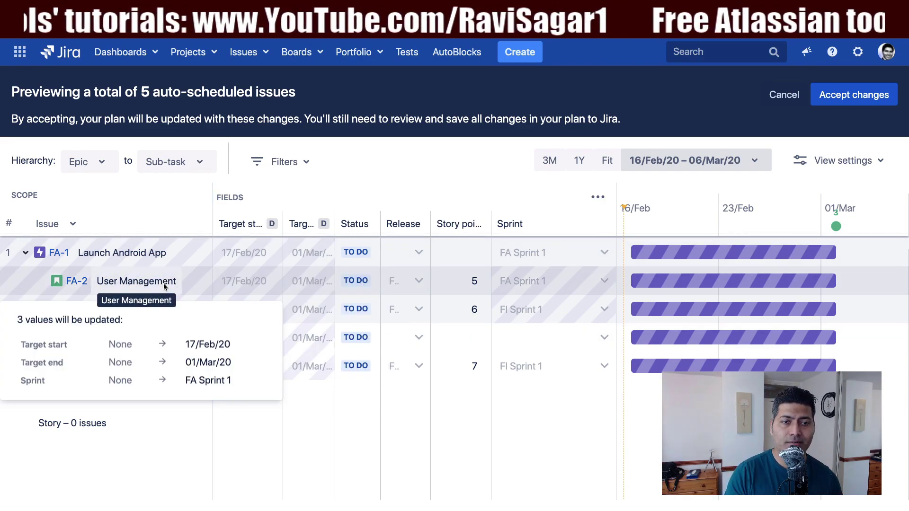
{"action": "mouse_move", "coordinate": [550, 282]}
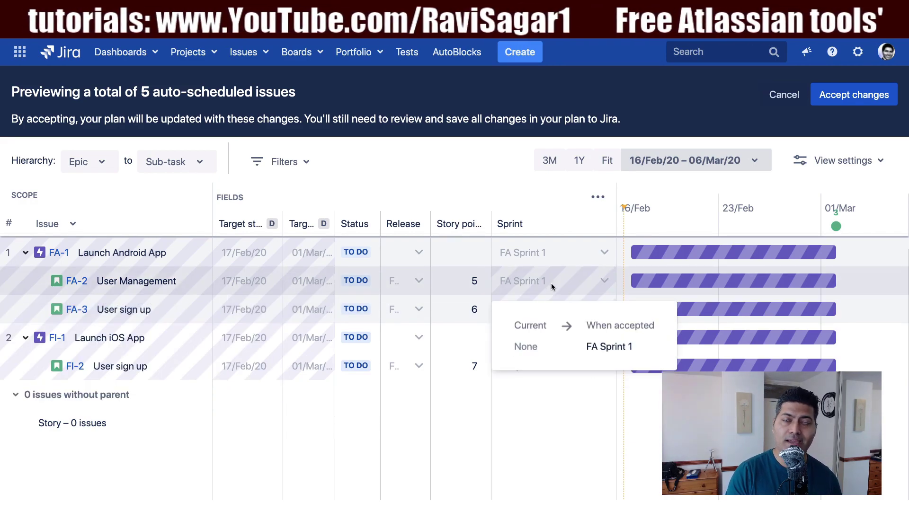
{"action": "mouse_move", "coordinate": [127, 369]}
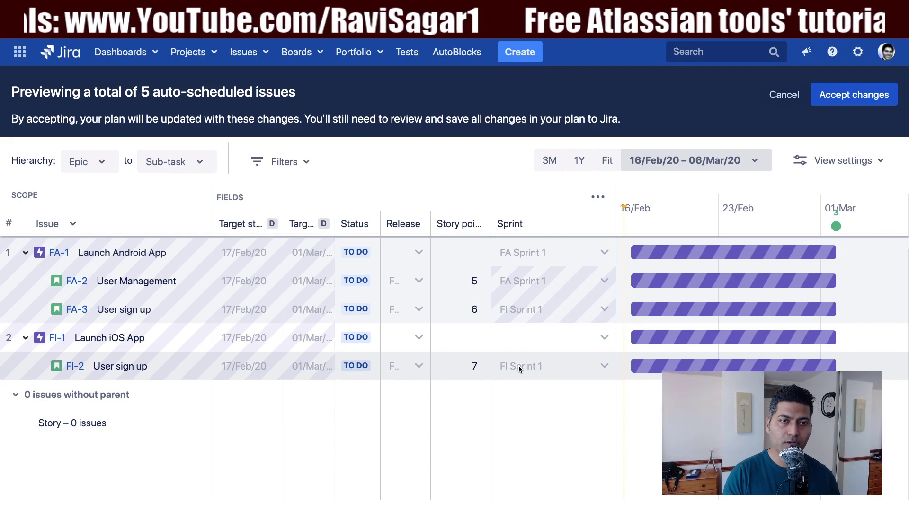
{"action": "mouse_move", "coordinate": [227, 321]}
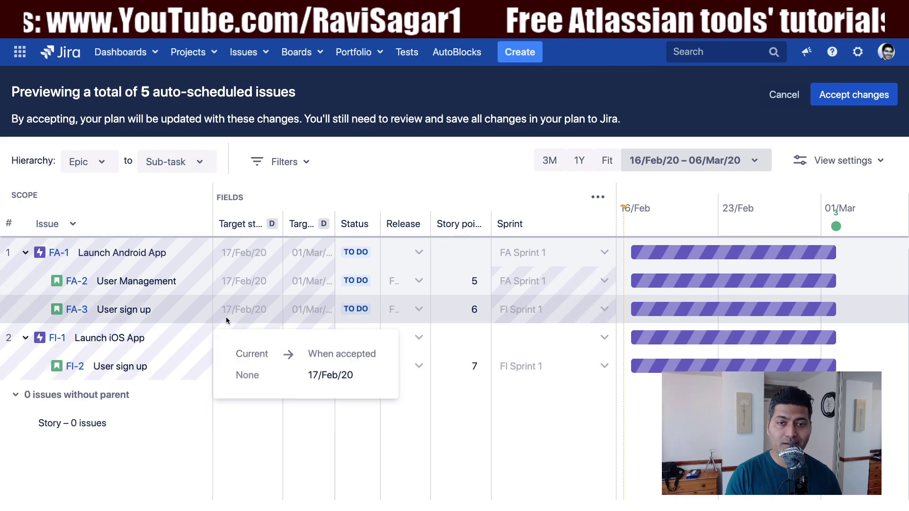
{"action": "mouse_move", "coordinate": [148, 314]}
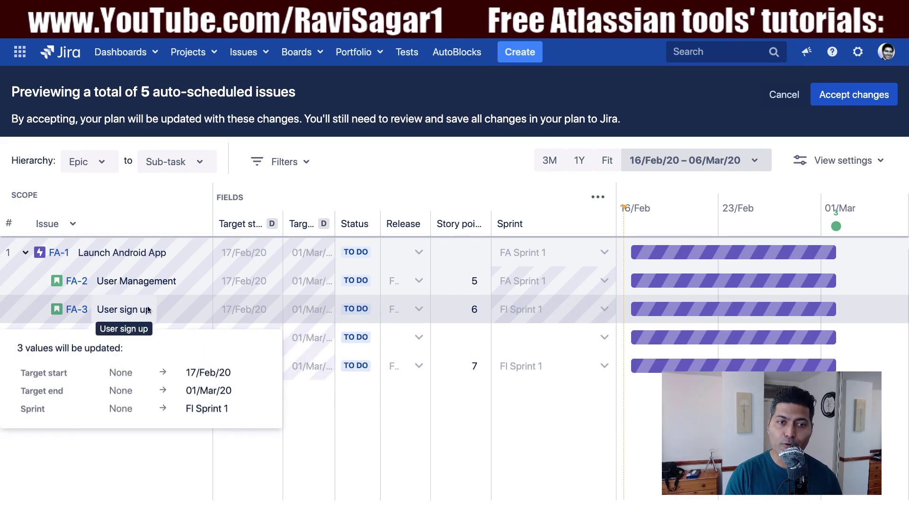
{"action": "mouse_move", "coordinate": [521, 321]}
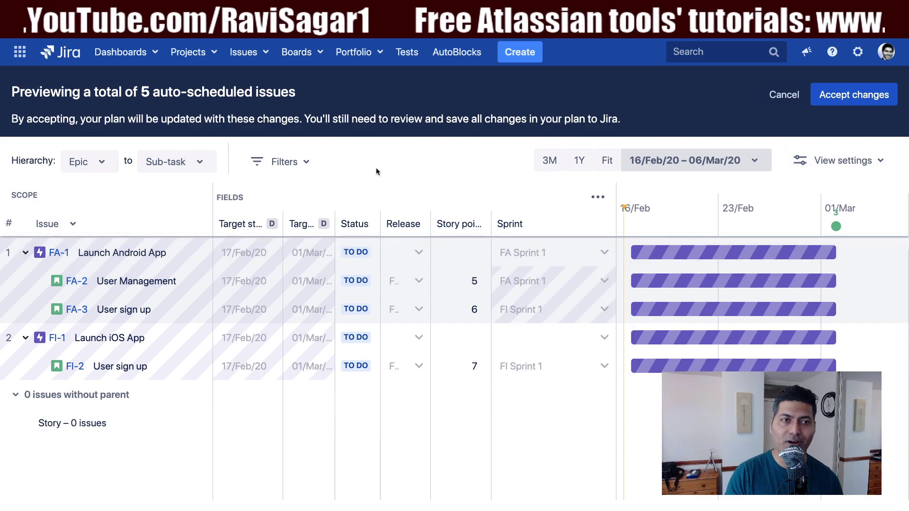
{"action": "left_click", "coordinate": [785, 96]}
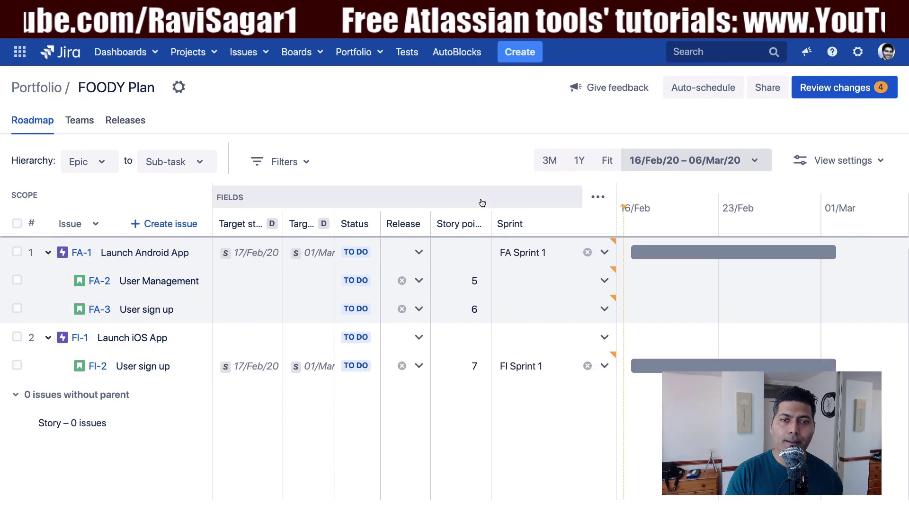
Clear the sprints of FA-1 and FI-2, and save all pending sprint changes to Jira.
{"action": "left_click", "coordinate": [587, 252]}
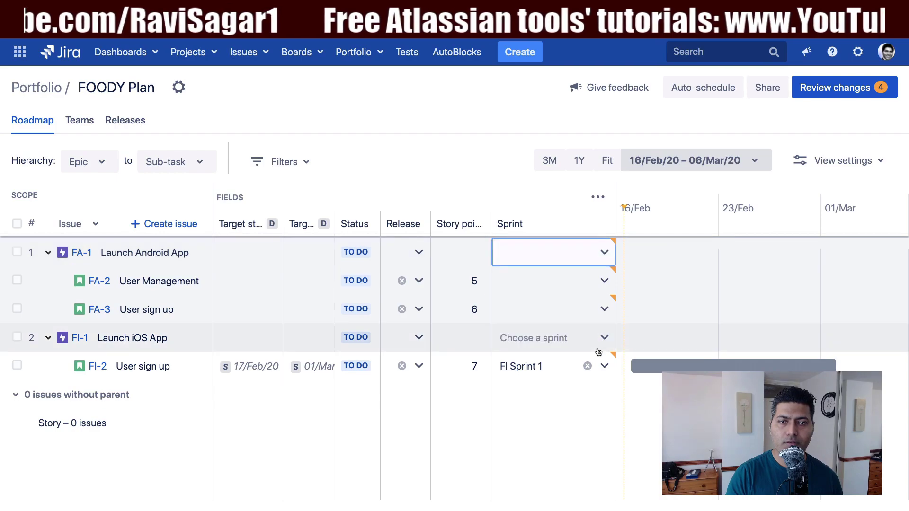
{"action": "left_click", "coordinate": [588, 366]}
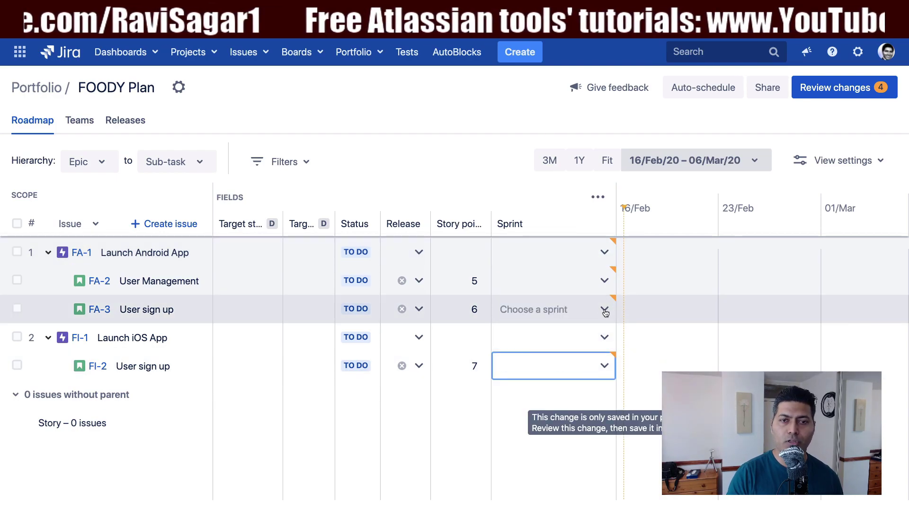
{"action": "left_click", "coordinate": [605, 310]}
{"action": "left_click", "coordinate": [604, 310]}
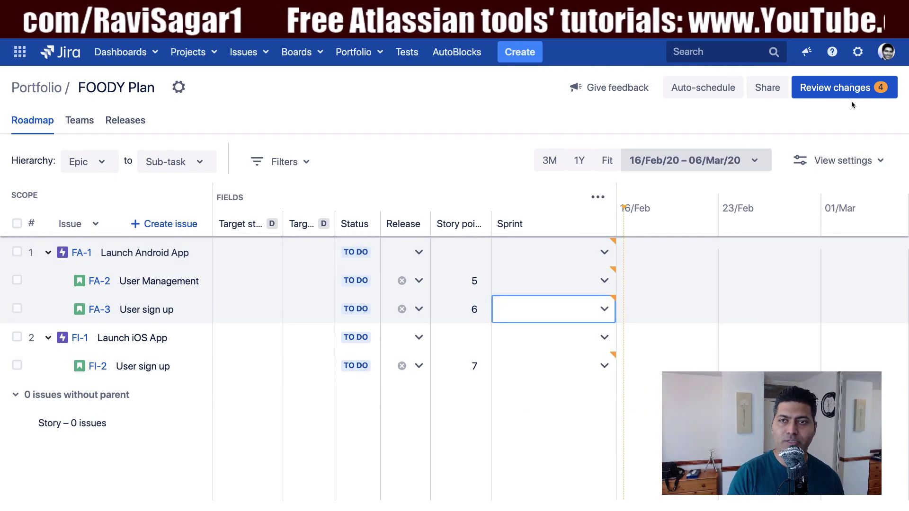
{"action": "left_click", "coordinate": [850, 94]}
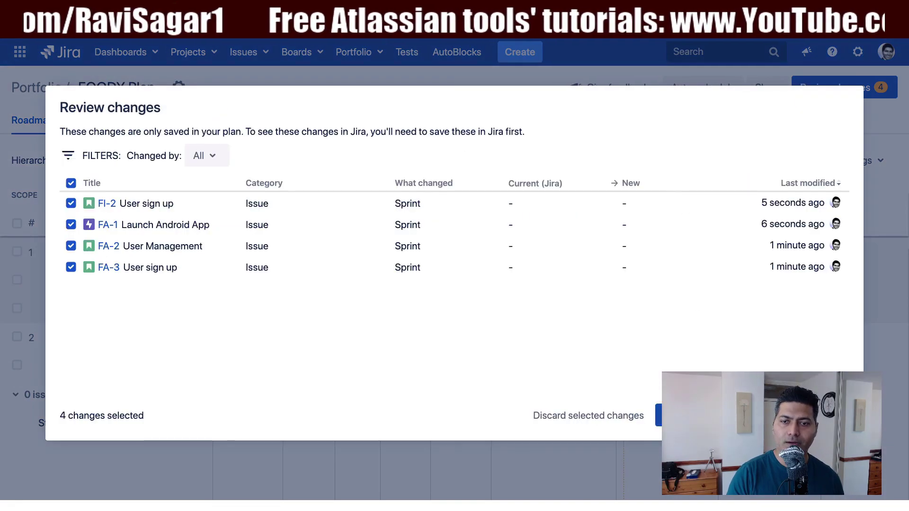
{"action": "left_click", "coordinate": [701, 415]}
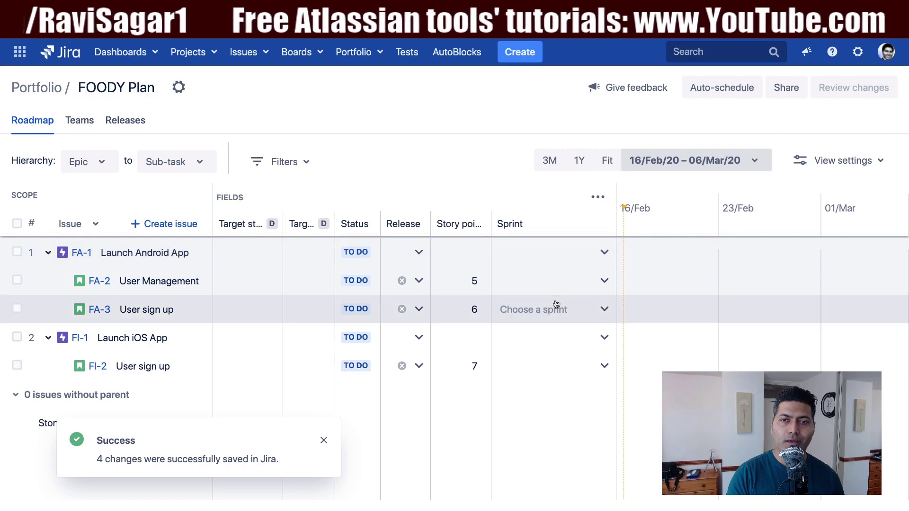
Check the sprints offered for FA-3 and widen the Release column in the roadmap's fields area.
{"action": "left_click", "coordinate": [601, 311]}
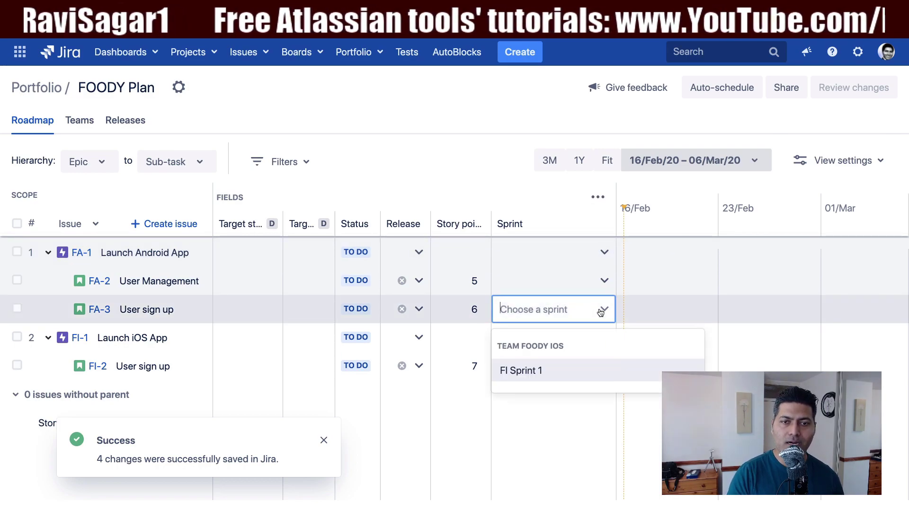
{"action": "left_click", "coordinate": [600, 310]}
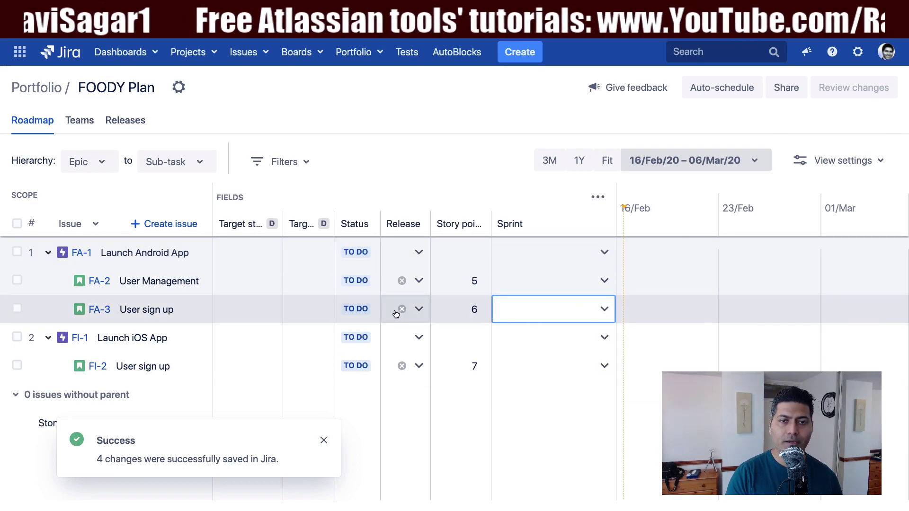
{"action": "left_click_drag", "start_coordinate": [431, 229], "coordinate": [490, 229]}
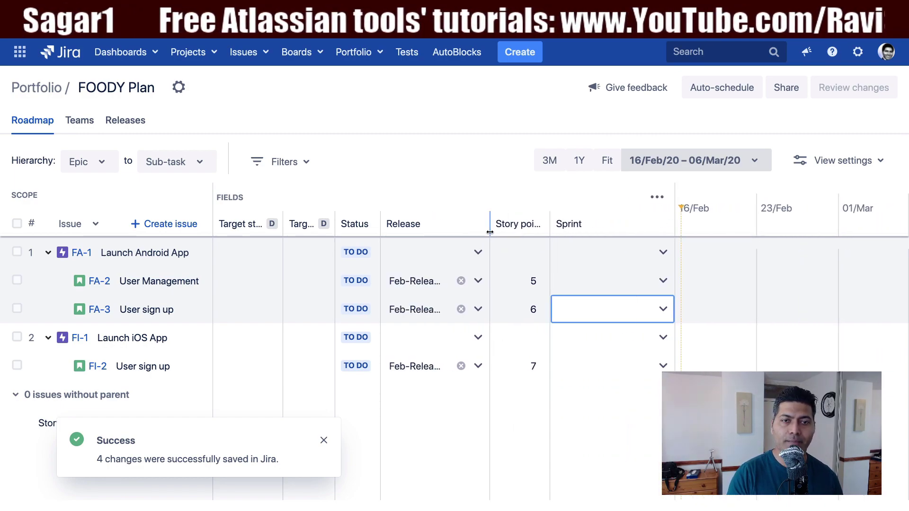
Clear the releases of FA-2 and FA-3 and save the changes to Jira, rechecking FA-3's sprint choices.
{"action": "left_click", "coordinate": [460, 282]}
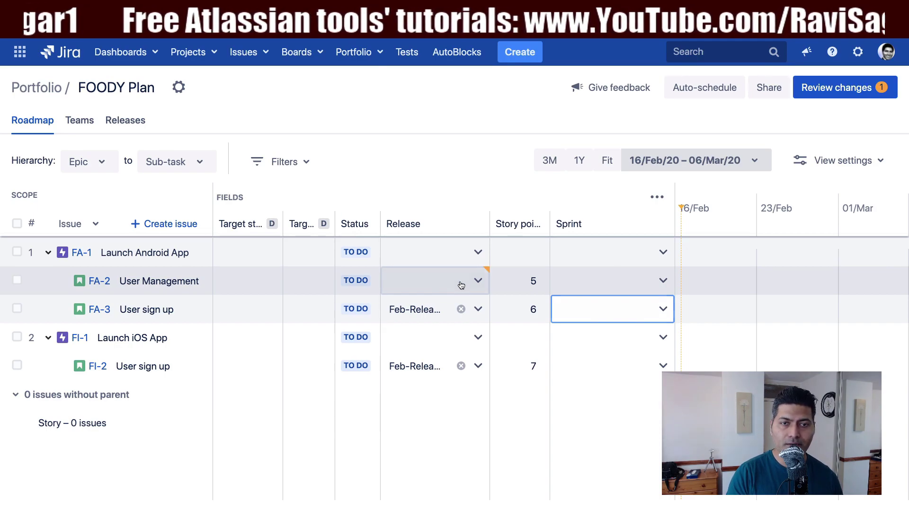
{"action": "left_click", "coordinate": [461, 310]}
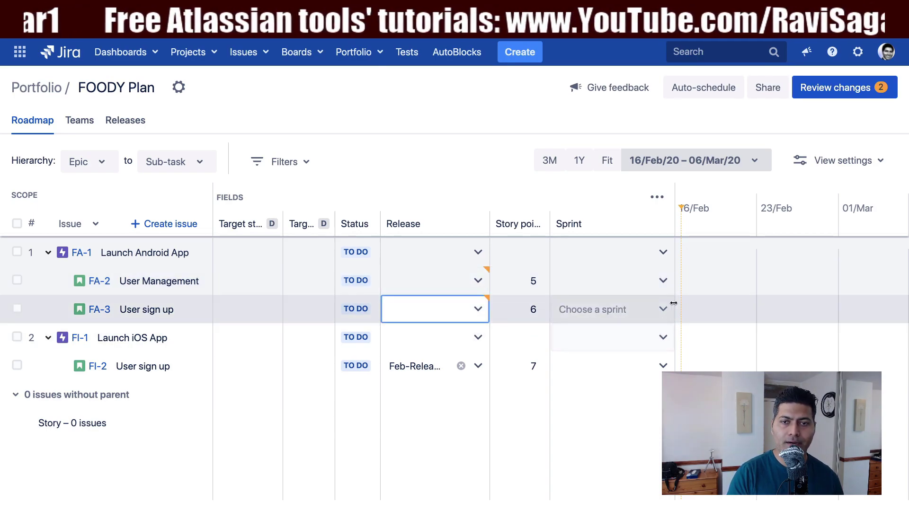
{"action": "left_click", "coordinate": [660, 309]}
{"action": "key", "text": "Escape"}
{"action": "left_click", "coordinate": [833, 95]}
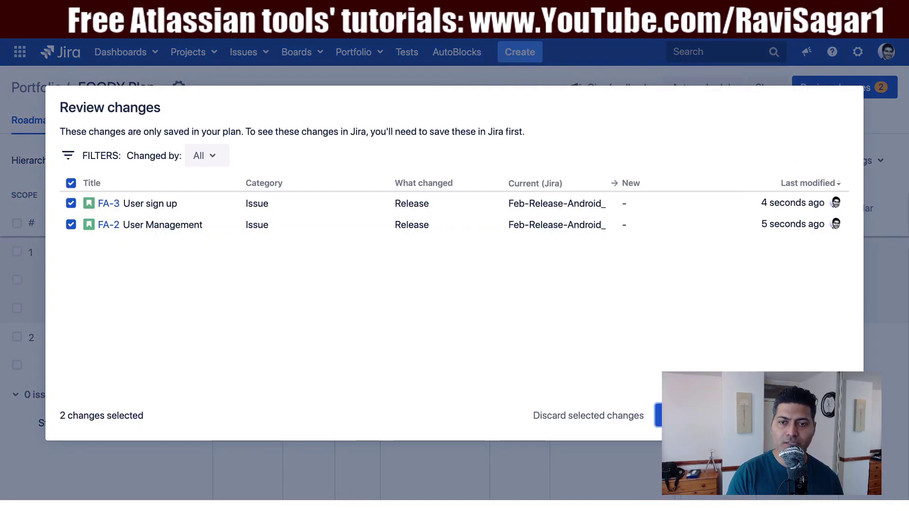
{"action": "left_click", "coordinate": [710, 415]}
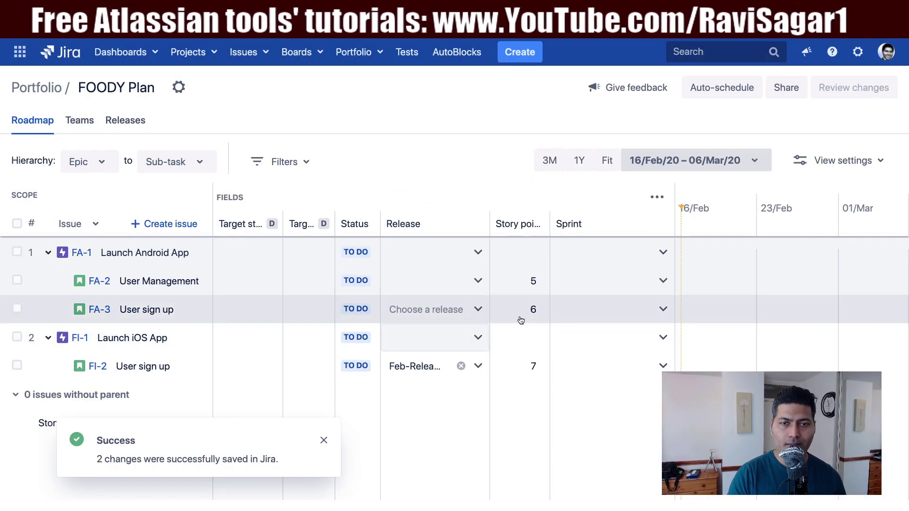
{"action": "left_click", "coordinate": [662, 309]}
{"action": "left_click", "coordinate": [663, 312]}
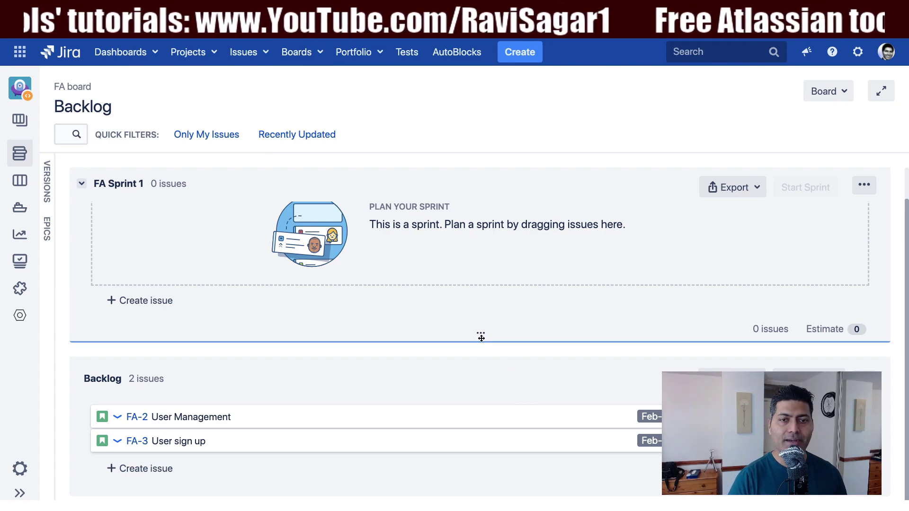
Move FA-2 and FA-3 from the FA board's backlog into FA Sprint 1.
{"action": "left_click_drag", "start_coordinate": [481, 334], "coordinate": [479, 453]}
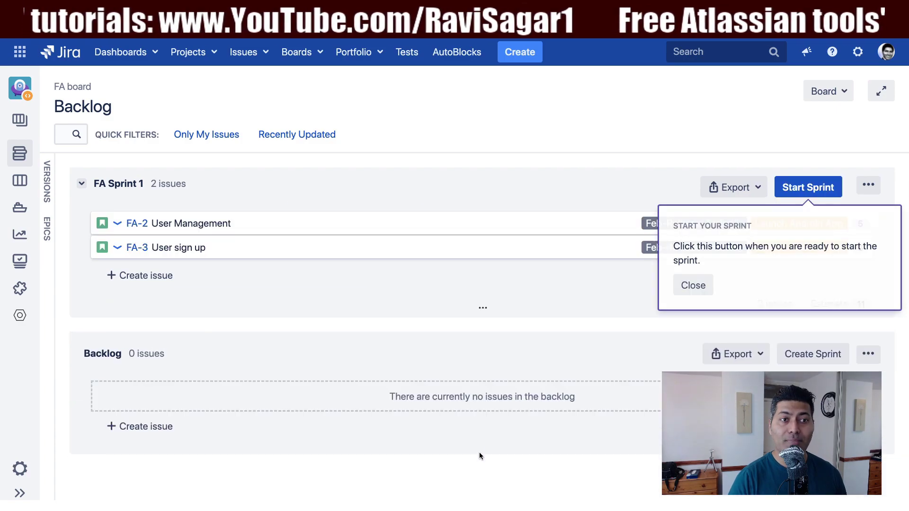
Start FA Sprint 1 with a duration of 2 weeks from 16/Feb/20 11:26 AM.
{"action": "left_click", "coordinate": [696, 286]}
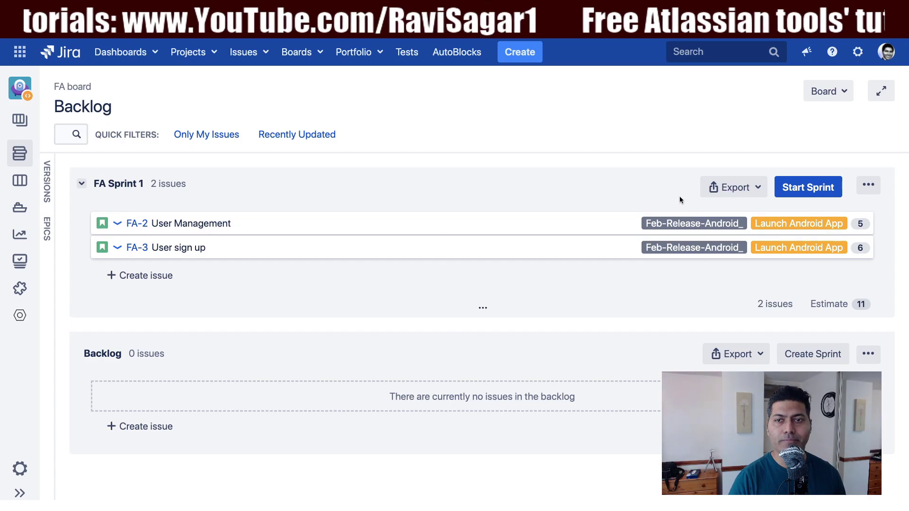
{"action": "left_click", "coordinate": [823, 189]}
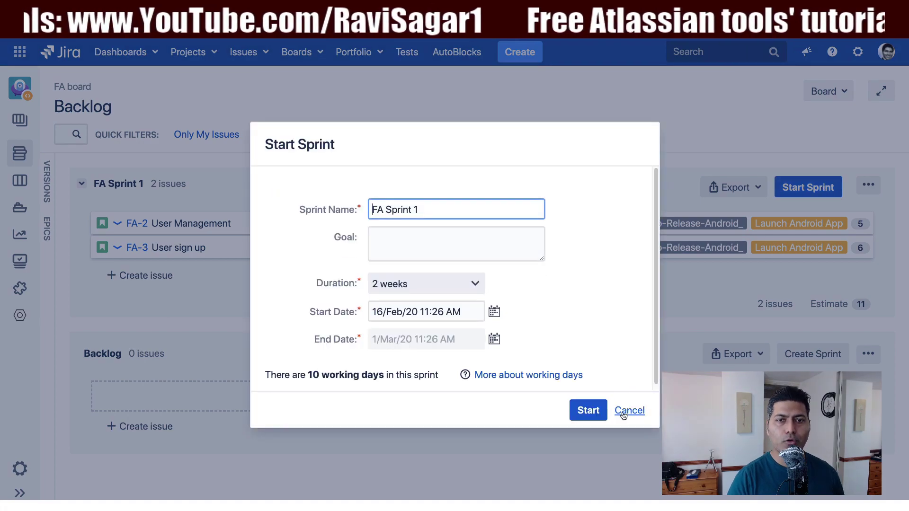
{"action": "left_click", "coordinate": [593, 413]}
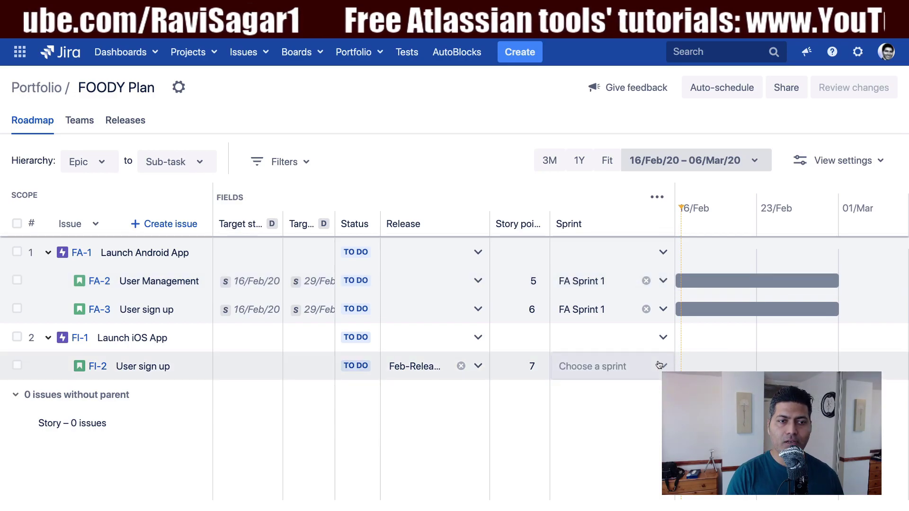
Assign FI-2 to FI Sprint 1 in the FOODY Plan and add the Team field as a roadmap column.
{"action": "left_click", "coordinate": [661, 367]}
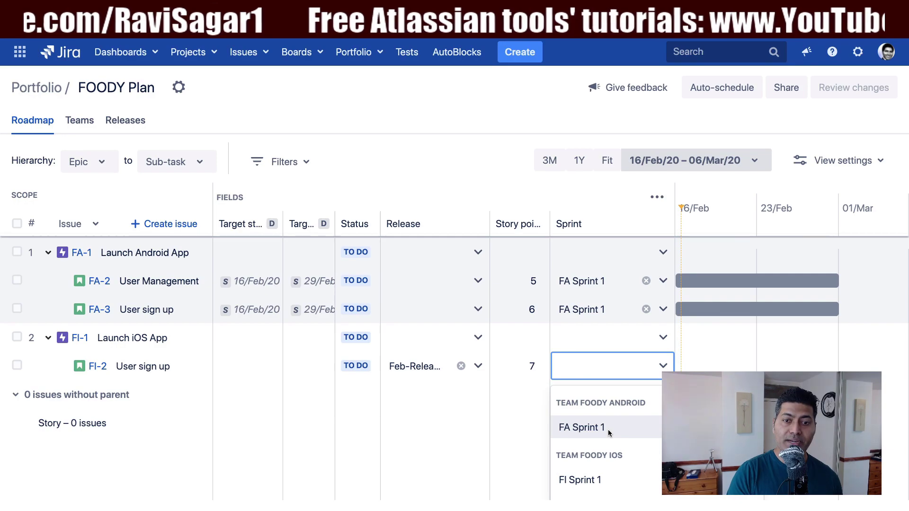
{"action": "left_click", "coordinate": [605, 480]}
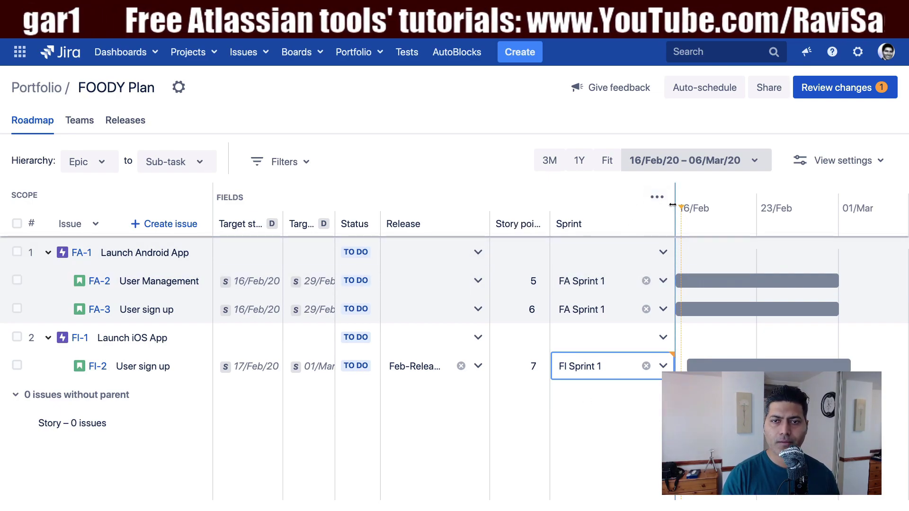
{"action": "left_click", "coordinate": [657, 196]}
{"action": "scroll", "coordinate": [631, 262], "scroll_direction": "down", "scroll_amount": 4}
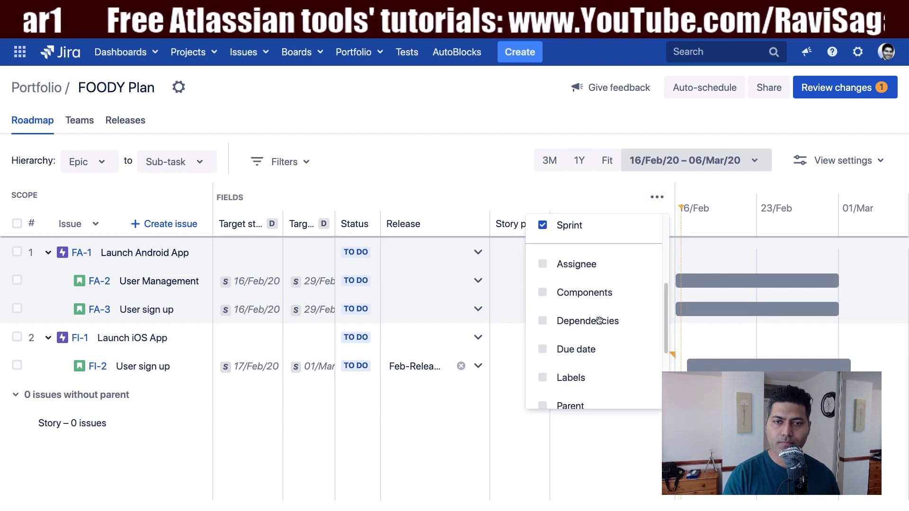
{"action": "scroll", "coordinate": [576, 233], "scroll_direction": "up", "scroll_amount": 4}
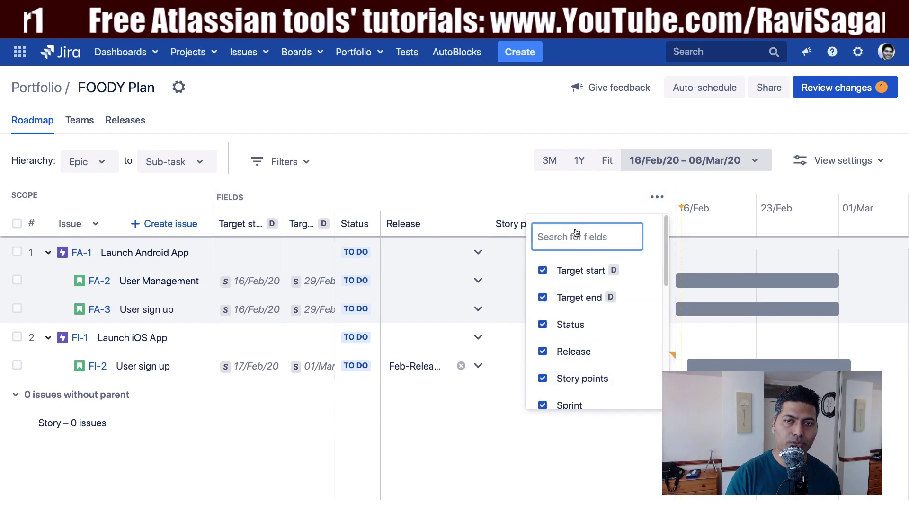
{"action": "type", "text": "tea"}
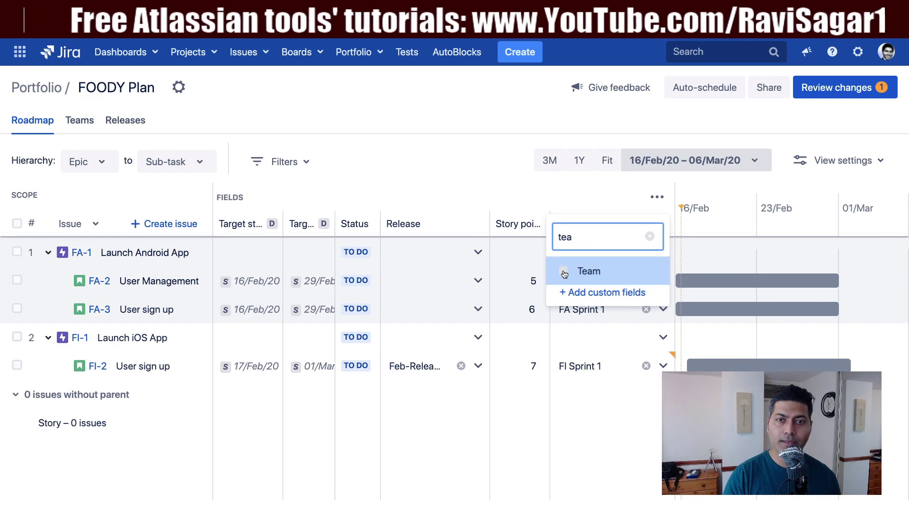
{"action": "left_click", "coordinate": [565, 272]}
{"action": "left_click", "coordinate": [578, 266]}
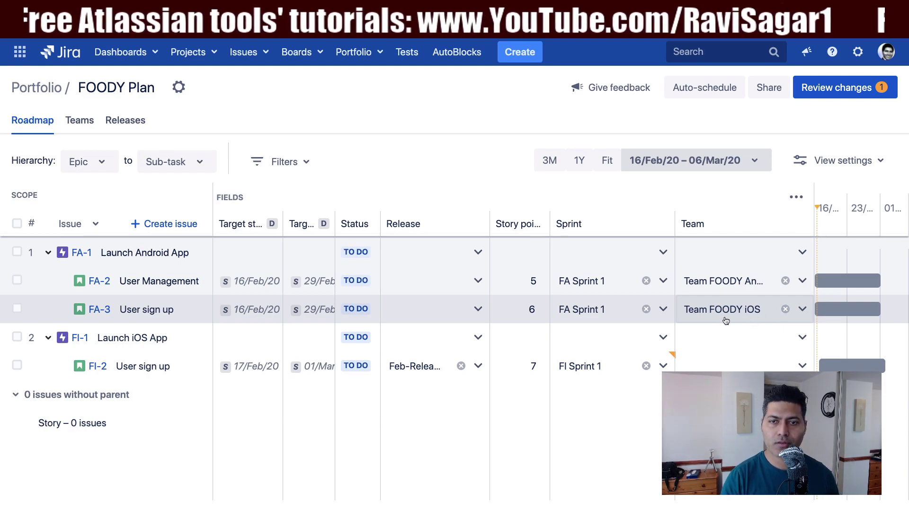
Clear the team of FA-3 and preview an auto-schedule that fills empty values only, without accepting it.
{"action": "left_click", "coordinate": [785, 311]}
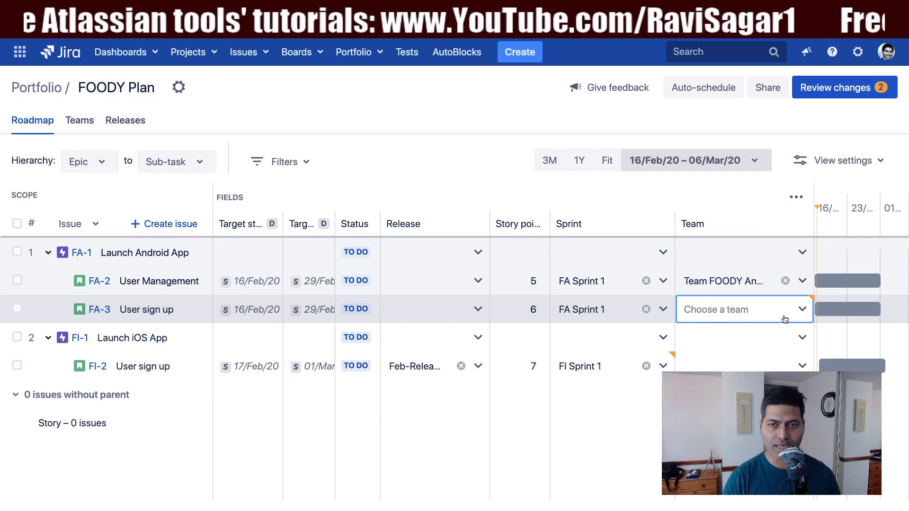
{"action": "left_click", "coordinate": [701, 88]}
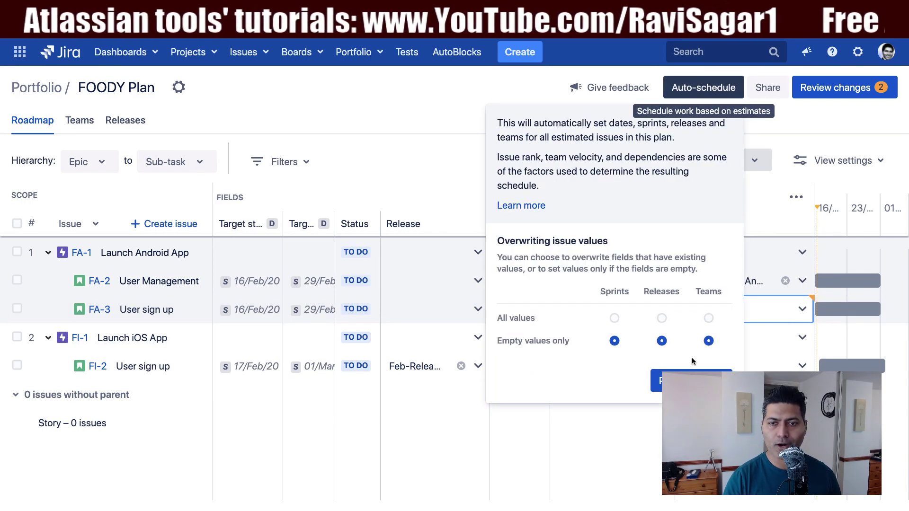
{"action": "left_click", "coordinate": [687, 381]}
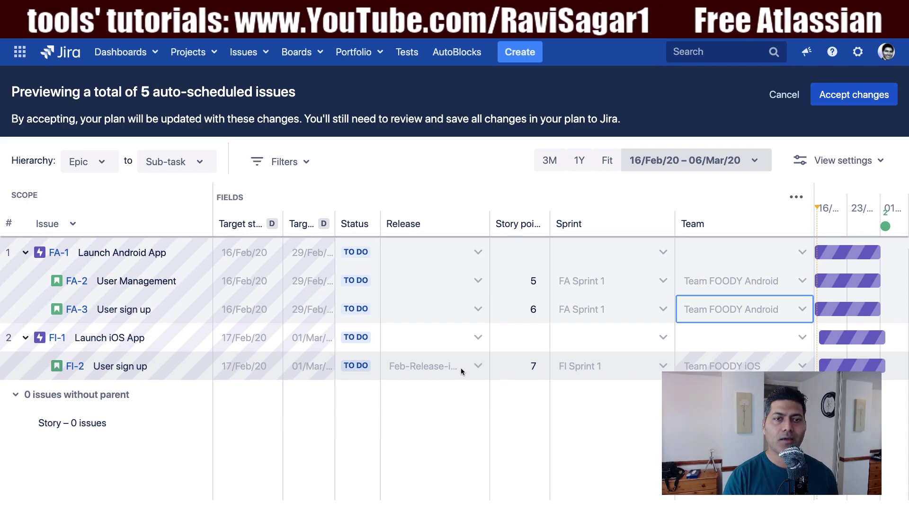
{"action": "left_click", "coordinate": [784, 94]}
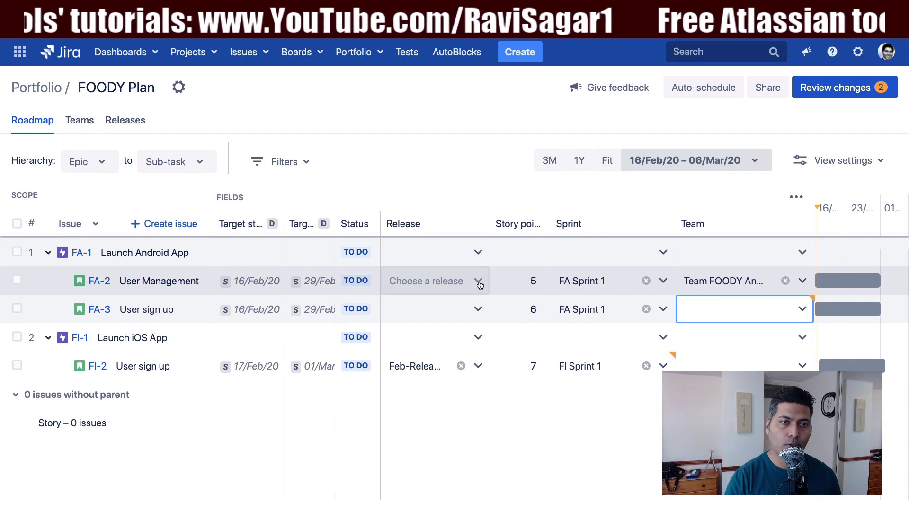
Assign FA-2 and FA-3 to the release Feb-Release-Android_.
{"action": "left_click", "coordinate": [478, 281]}
{"action": "left_click", "coordinate": [463, 341]}
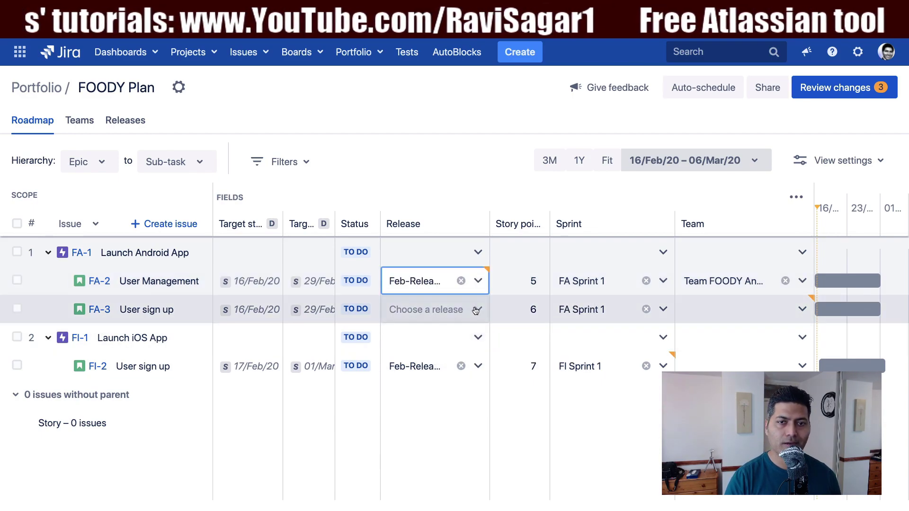
{"action": "left_click", "coordinate": [476, 310]}
{"action": "left_click", "coordinate": [450, 371]}
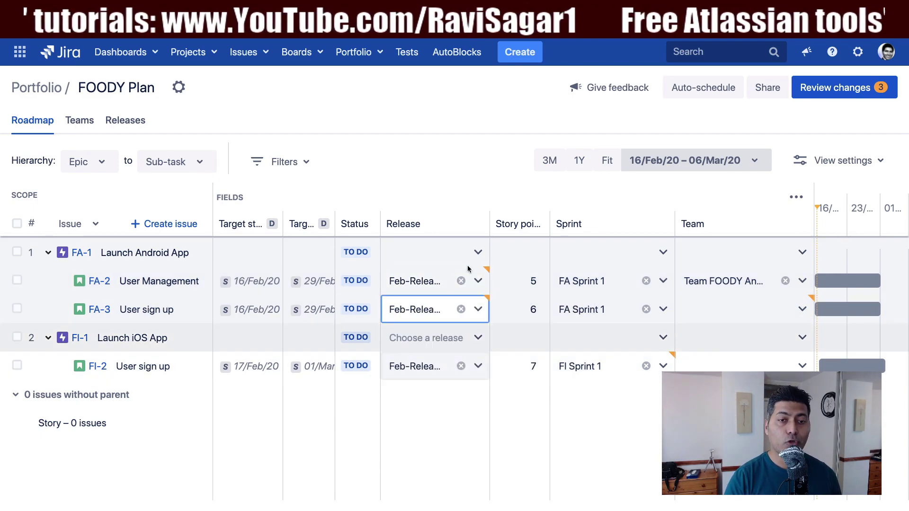
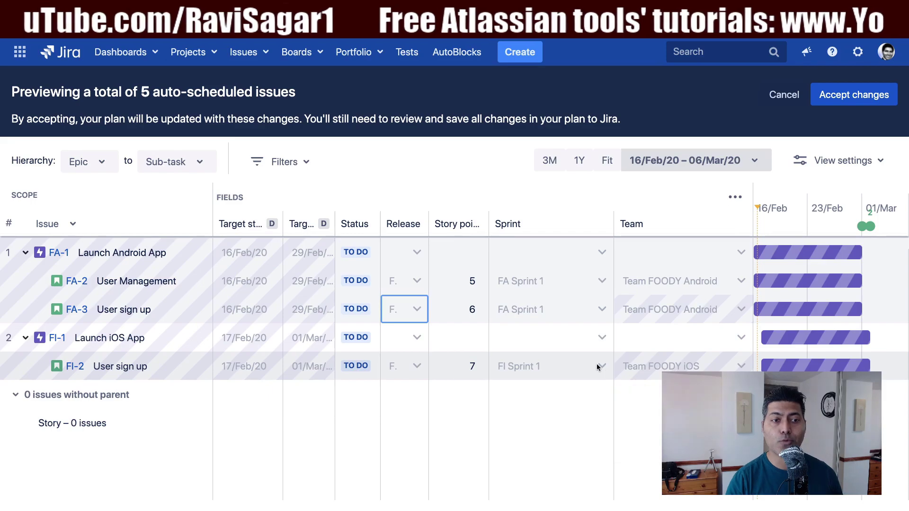
Check the releases marked on the timeline in the auto-schedule preview and accept the scheduled changes.
{"action": "mouse_move", "coordinate": [116, 366]}
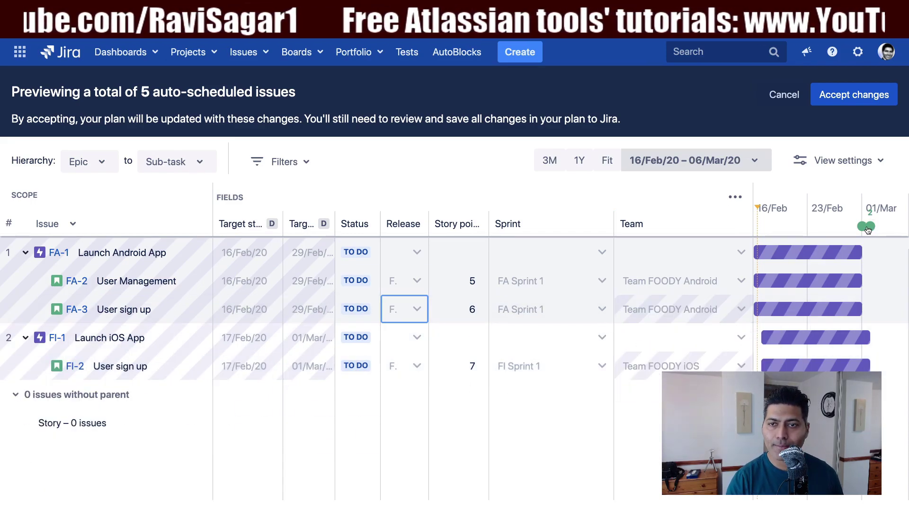
{"action": "left_click", "coordinate": [864, 230]}
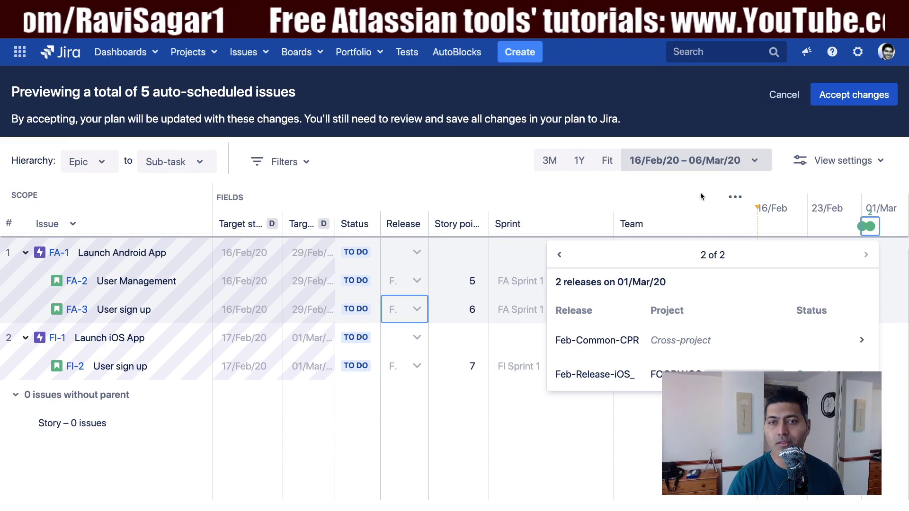
{"action": "left_click", "coordinate": [437, 170]}
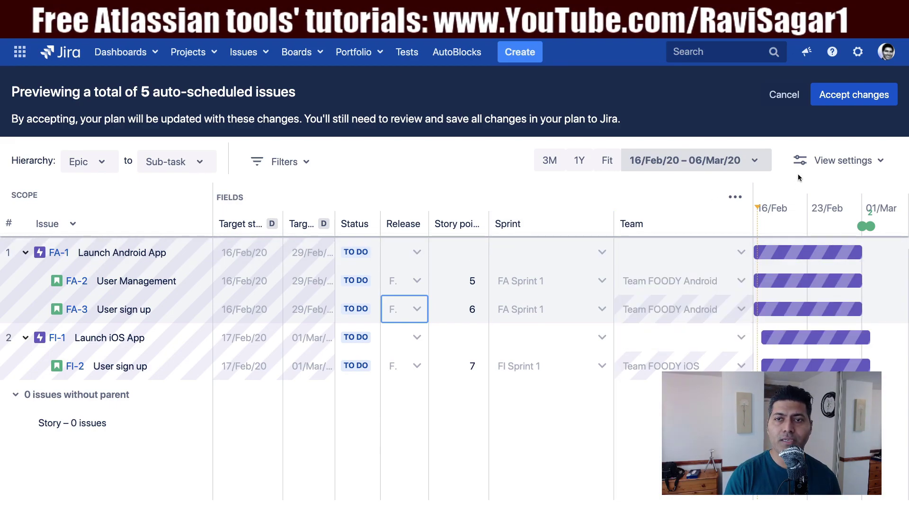
{"action": "left_click", "coordinate": [866, 99]}
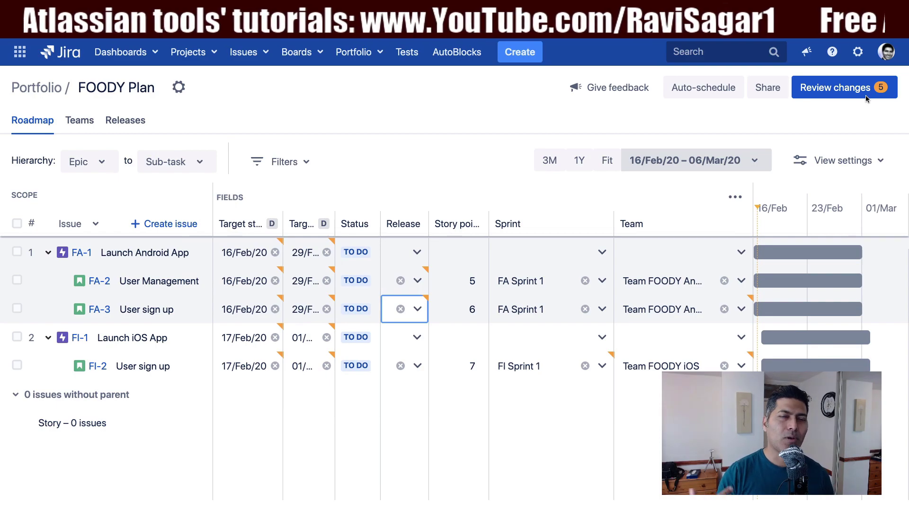
Examine the release date options of FOODY Android's Feb-Release-Android_, trying Fixed date, and close the release without saving.
{"action": "left_click", "coordinate": [122, 122]}
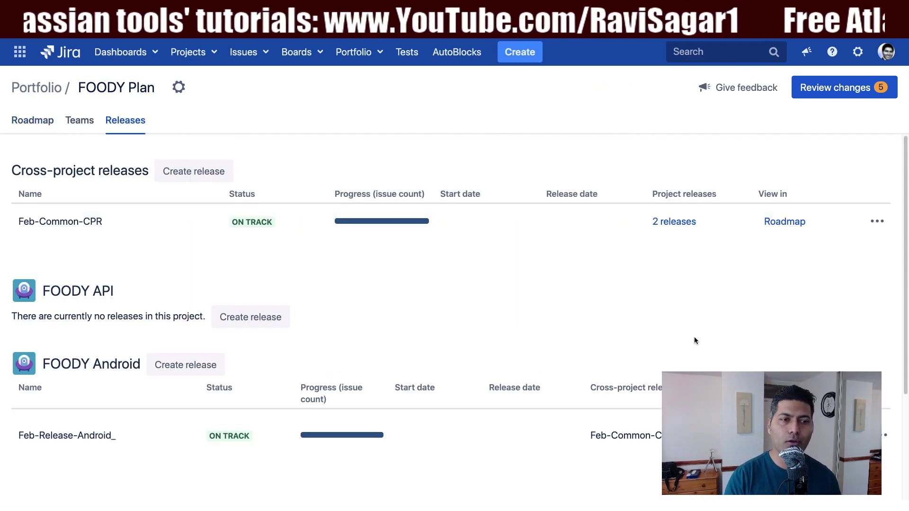
{"action": "scroll", "coordinate": [694, 337], "scroll_direction": "down", "scroll_amount": 2}
{"action": "left_click", "coordinate": [878, 359]}
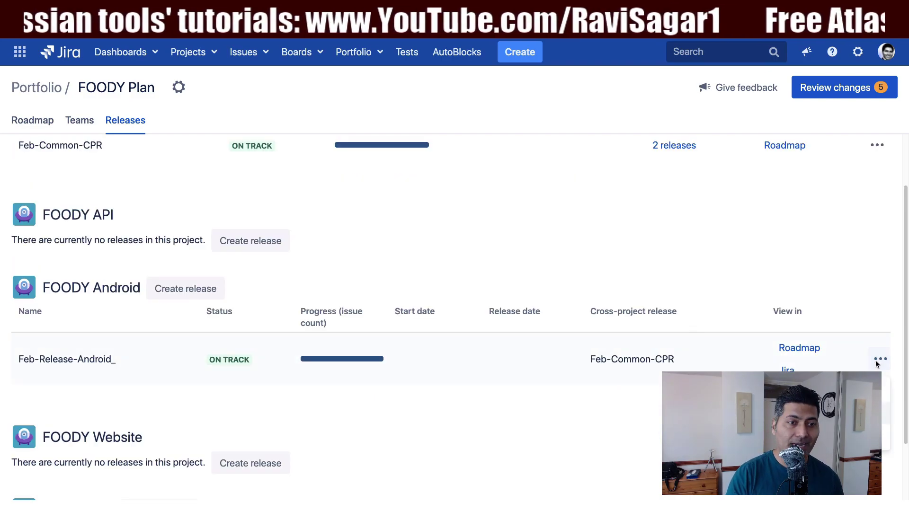
{"action": "left_click", "coordinate": [853, 388]}
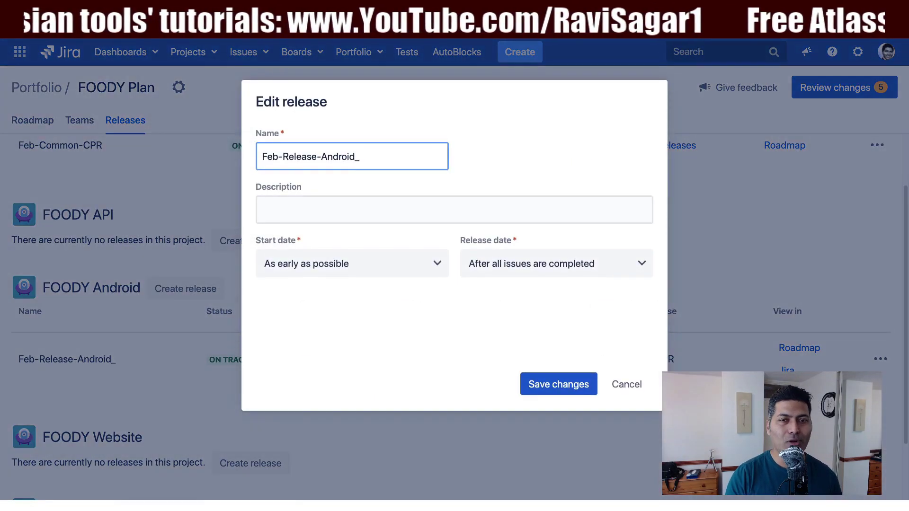
{"action": "left_click", "coordinate": [641, 264]}
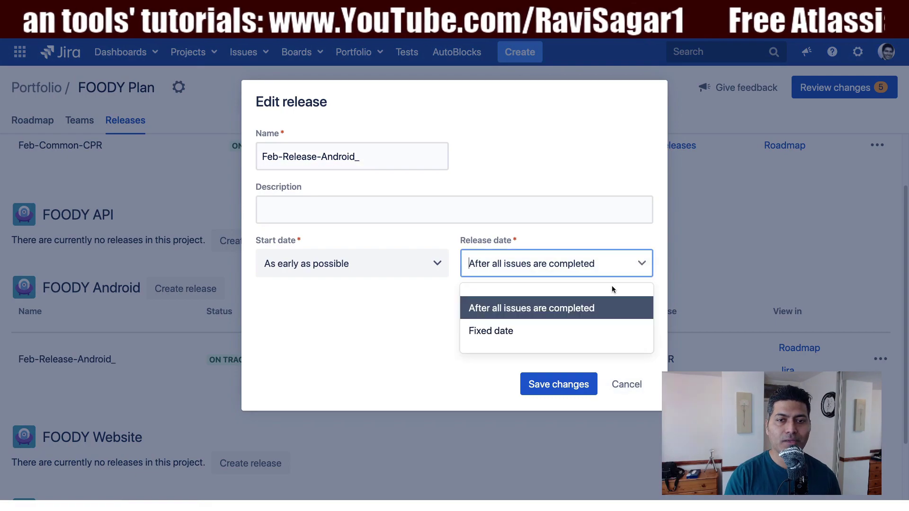
{"action": "left_click", "coordinate": [537, 331]}
{"action": "left_click", "coordinate": [643, 301]}
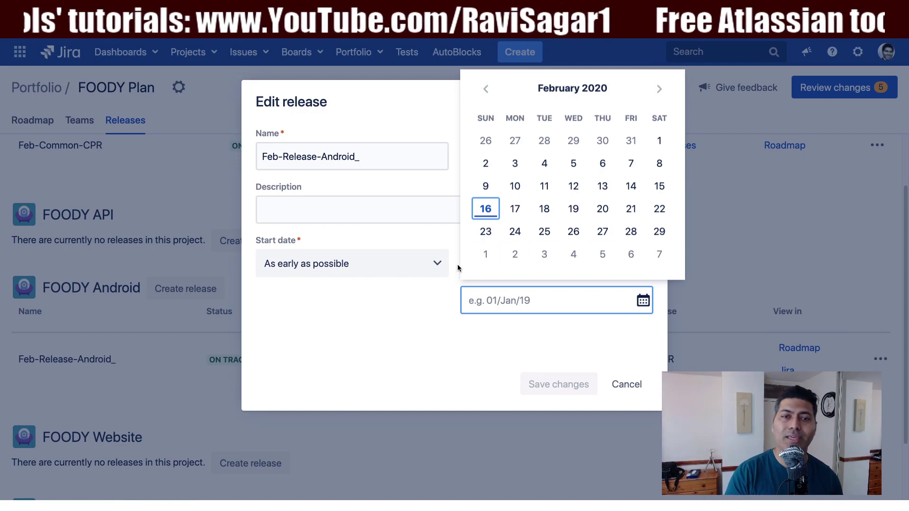
{"action": "left_click", "coordinate": [420, 380]}
{"action": "left_click", "coordinate": [635, 383]}
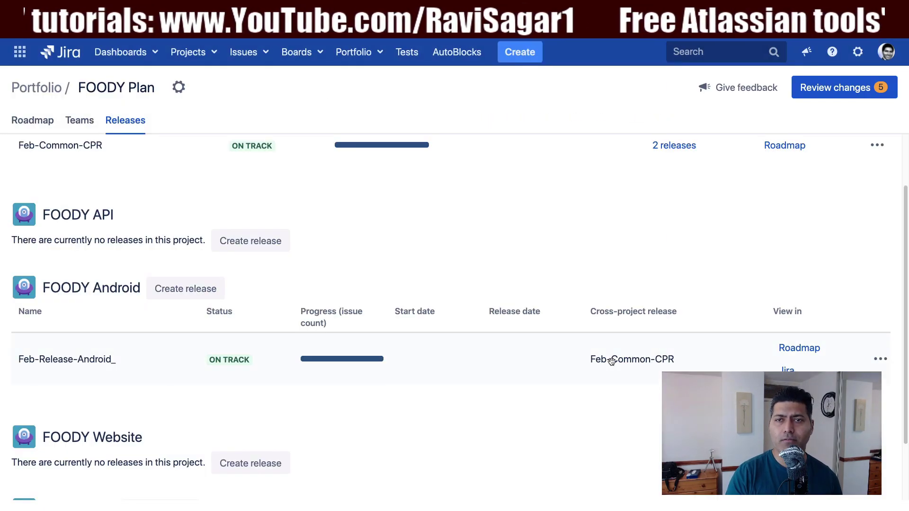
Return to the roadmap and review the auto-schedule options for overwriting sprints, releases and teams without running it.
{"action": "left_click", "coordinate": [36, 124]}
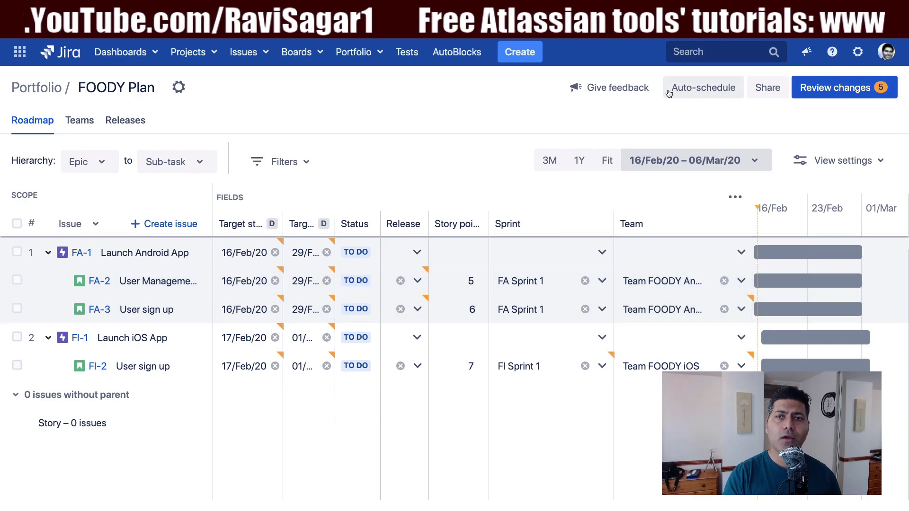
{"action": "left_click", "coordinate": [686, 94]}
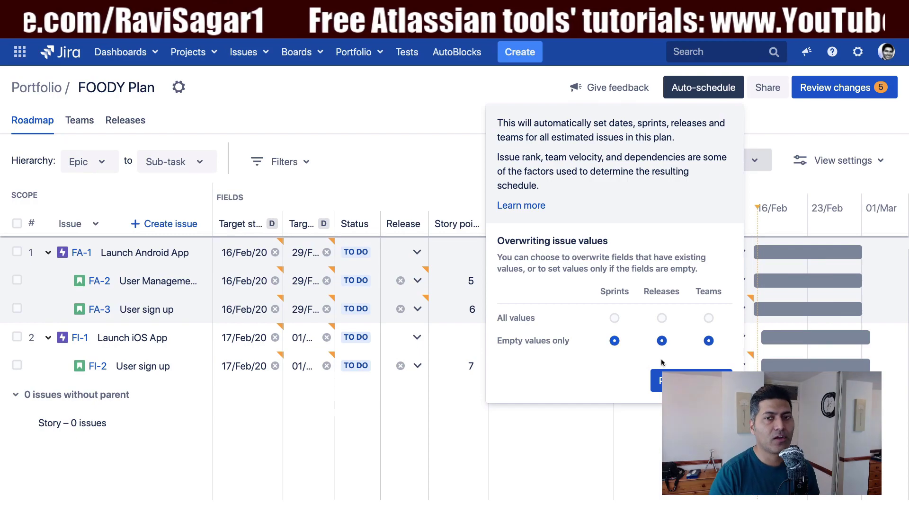
{"action": "left_click", "coordinate": [399, 127]}
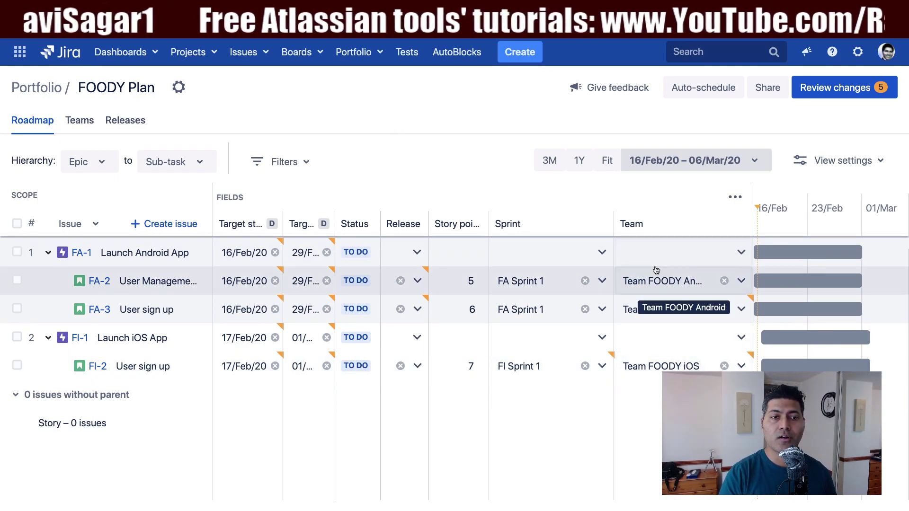
Review the sprint velocity and sprint length of the plan's teams and compare them with the story points of FA-3 and FI-2.
{"action": "left_click", "coordinate": [71, 122]}
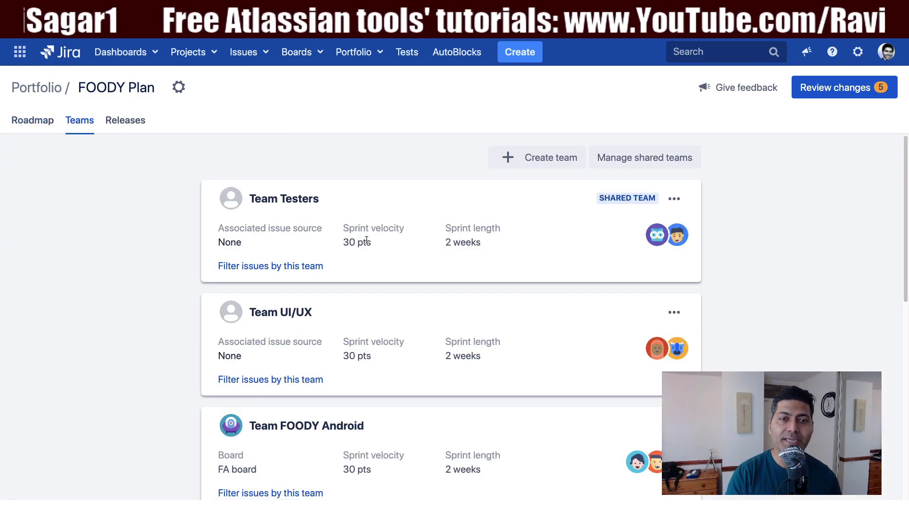
{"action": "scroll", "coordinate": [424, 334], "scroll_direction": "down", "scroll_amount": 3}
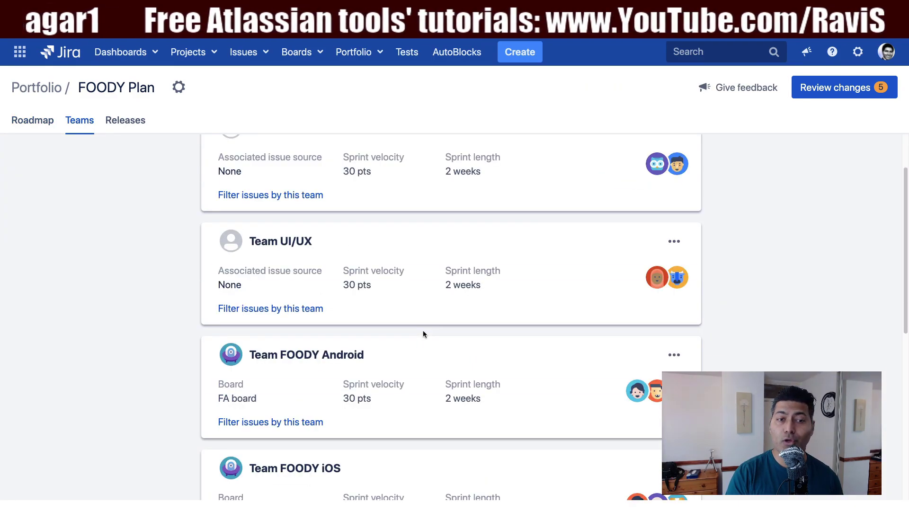
{"action": "scroll", "coordinate": [425, 335], "scroll_direction": "down", "scroll_amount": 3}
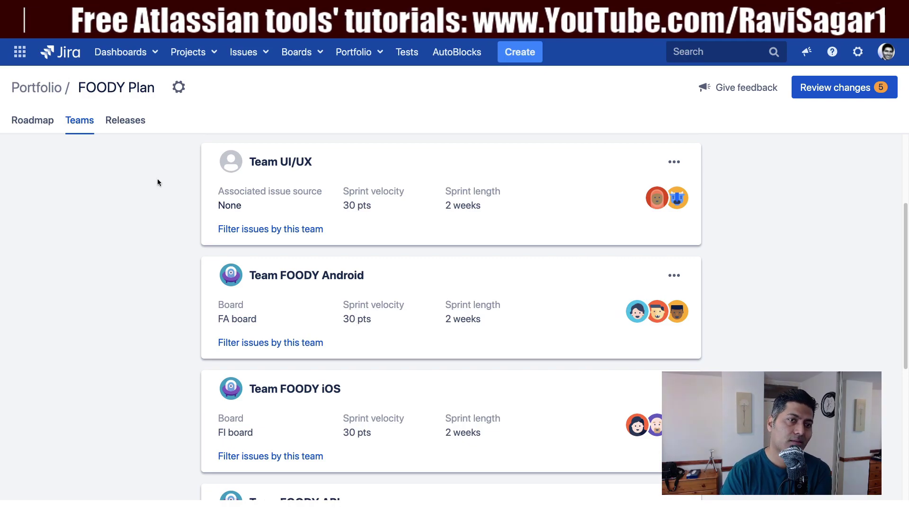
{"action": "left_click", "coordinate": [37, 126]}
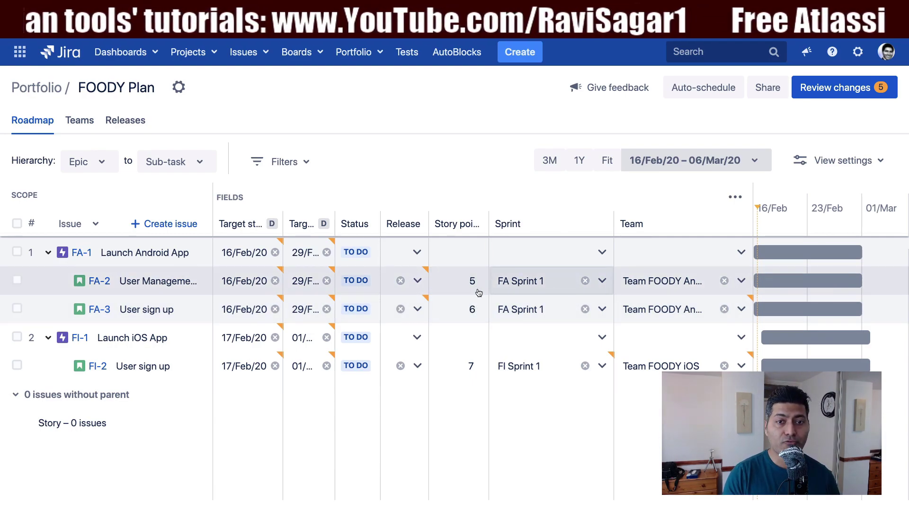
{"action": "left_click", "coordinate": [471, 308]}
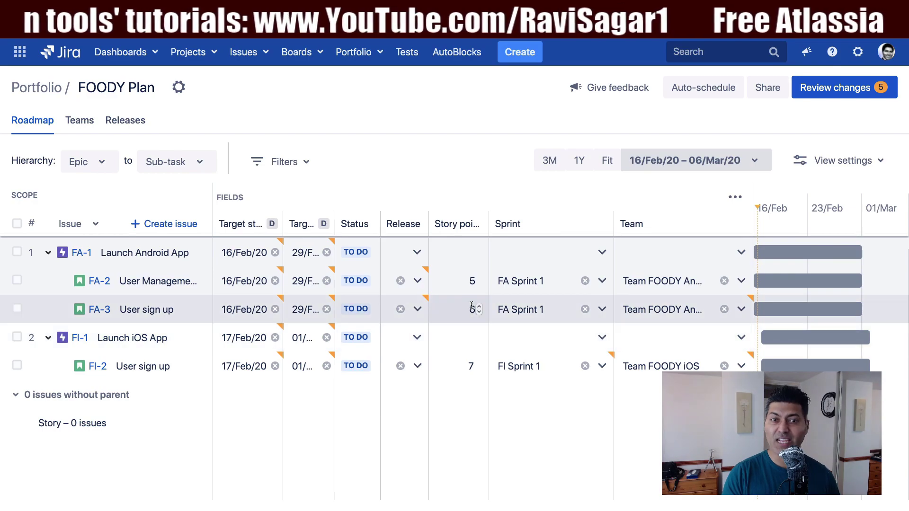
{"action": "key", "text": "Return"}
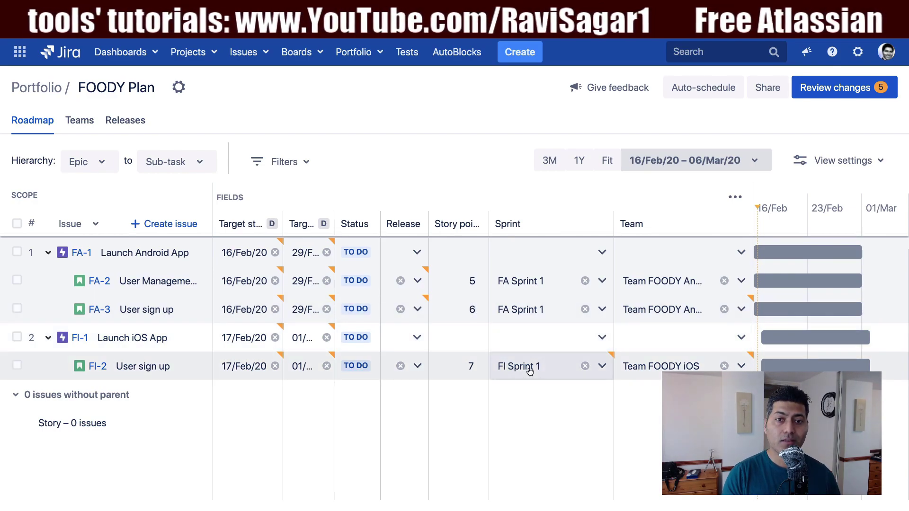
{"action": "left_click", "coordinate": [471, 372]}
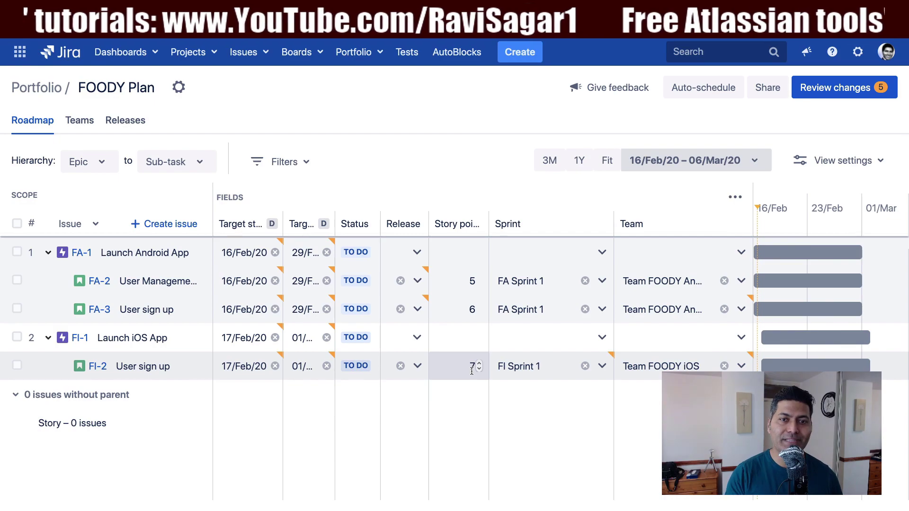
{"action": "key", "text": "Return"}
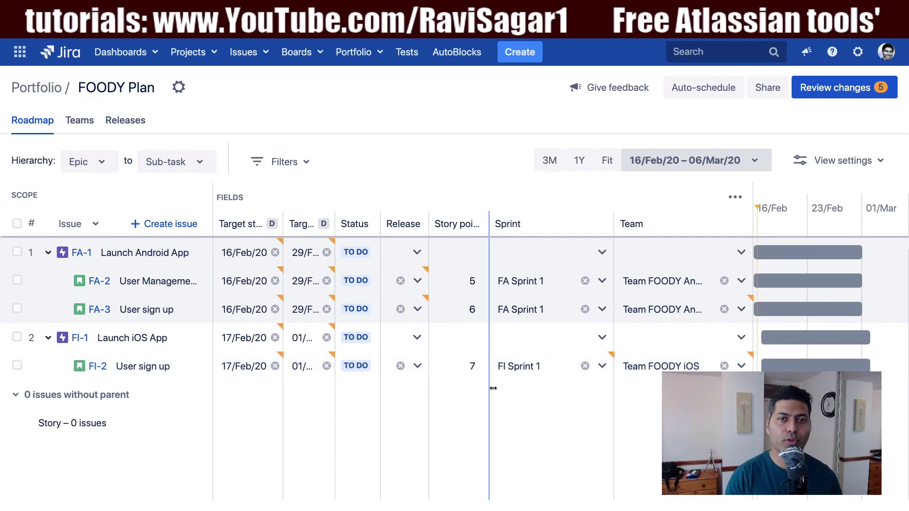
Save all pending plan changes to Jira and switch to the presentation slides.
{"action": "left_click", "coordinate": [836, 89]}
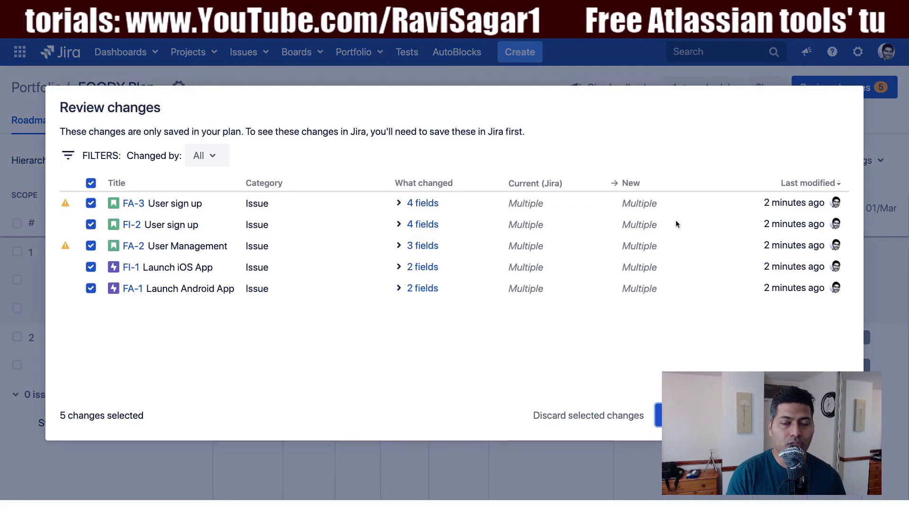
{"action": "left_click", "coordinate": [686, 416]}
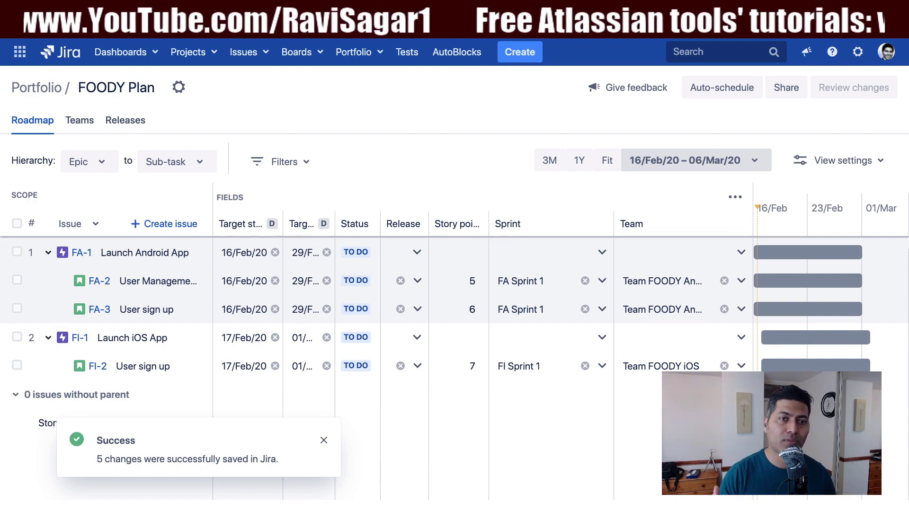
{"action": "key", "text": "ctrl+Left"}
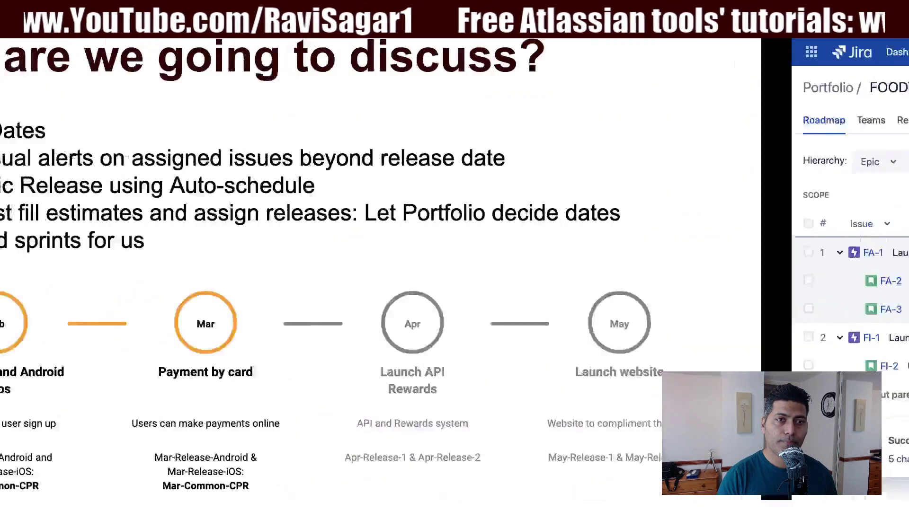